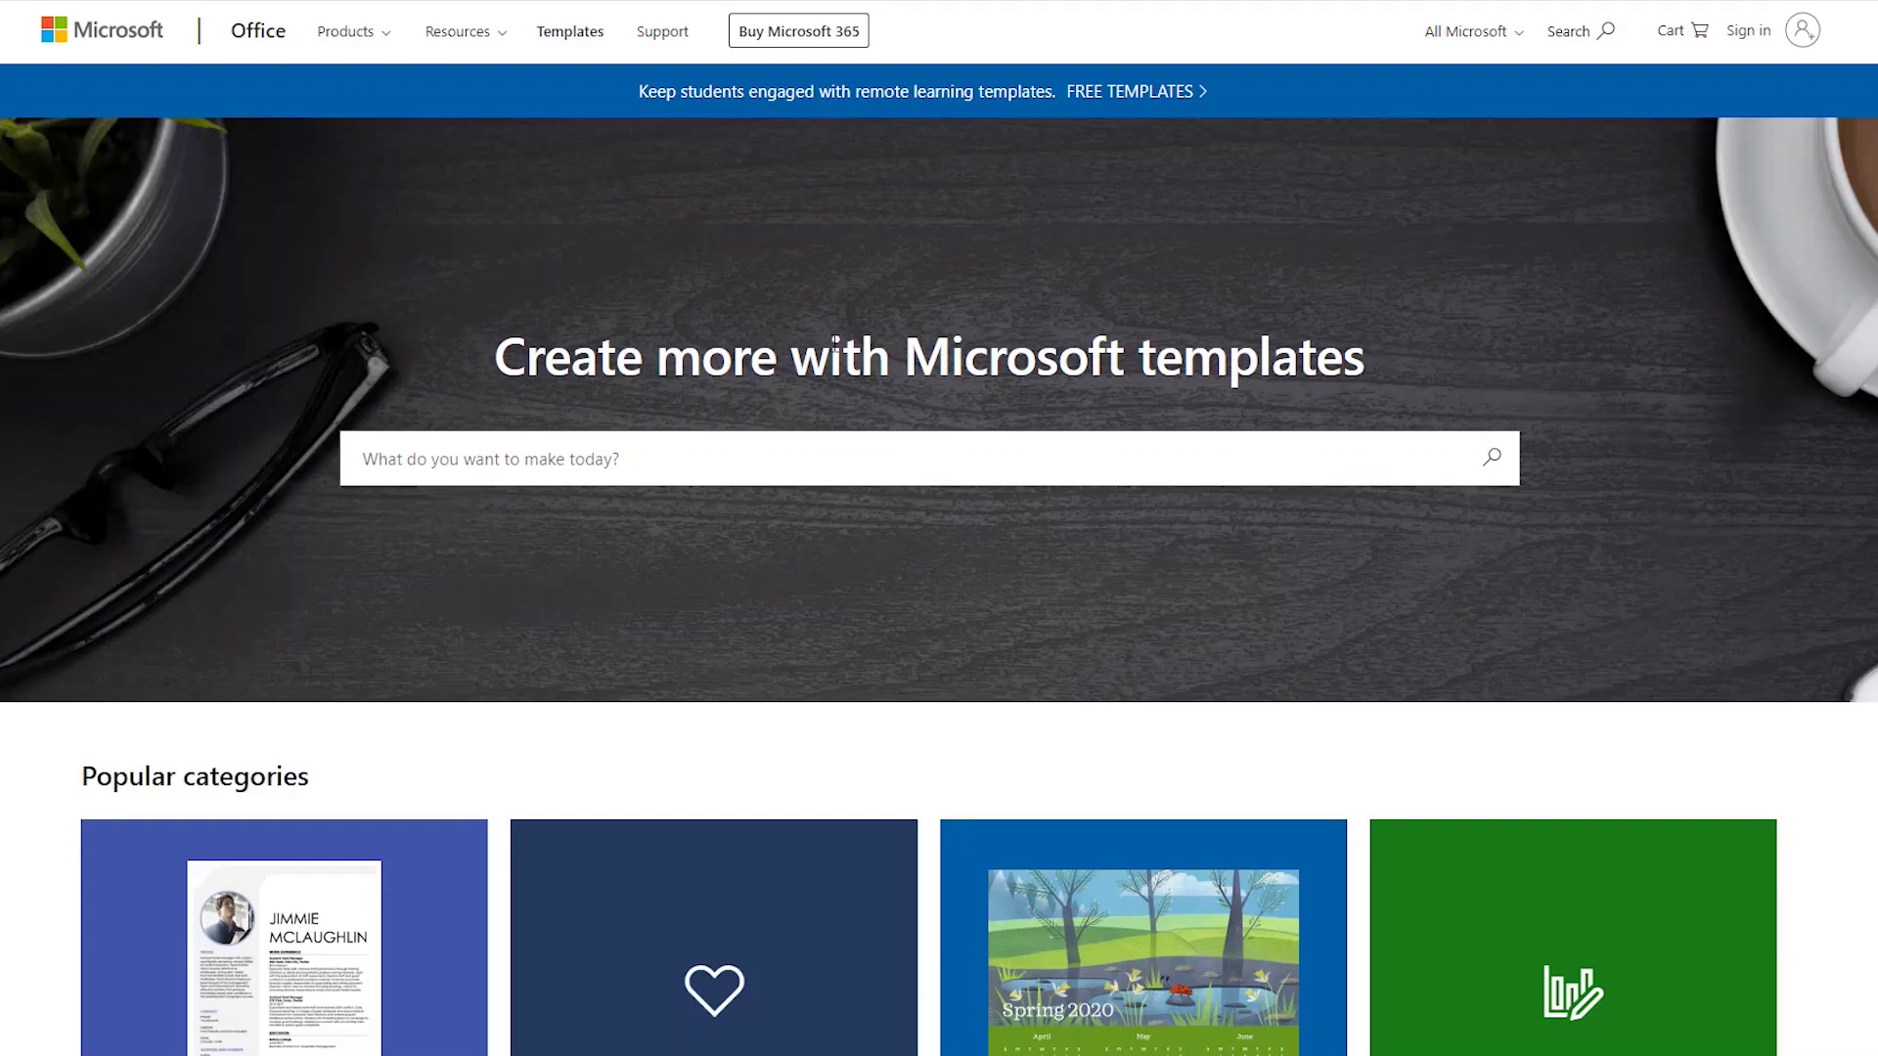
Search Office Templates for 'certificate' and open the Kindergarten diploma certificate template from the results
{"action": "left_click", "coordinate": [640, 465]}
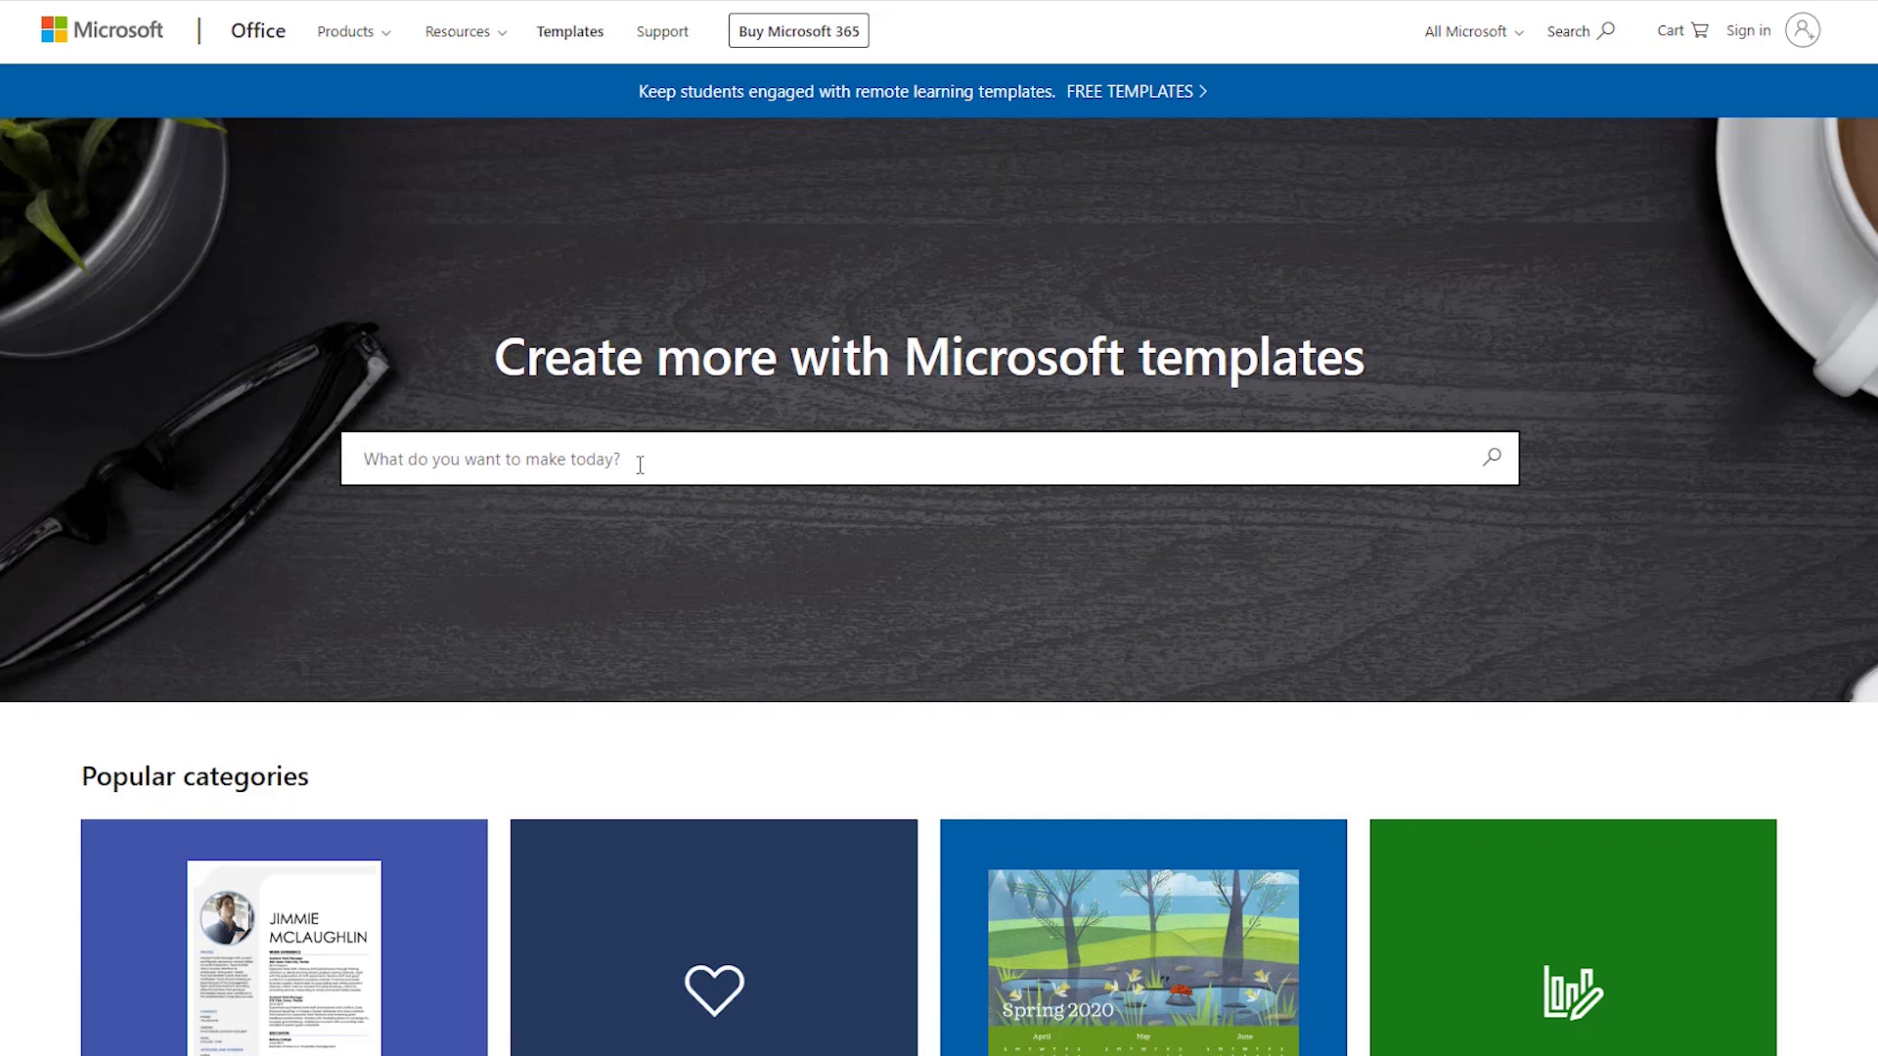
{"action": "type", "text": "cert"}
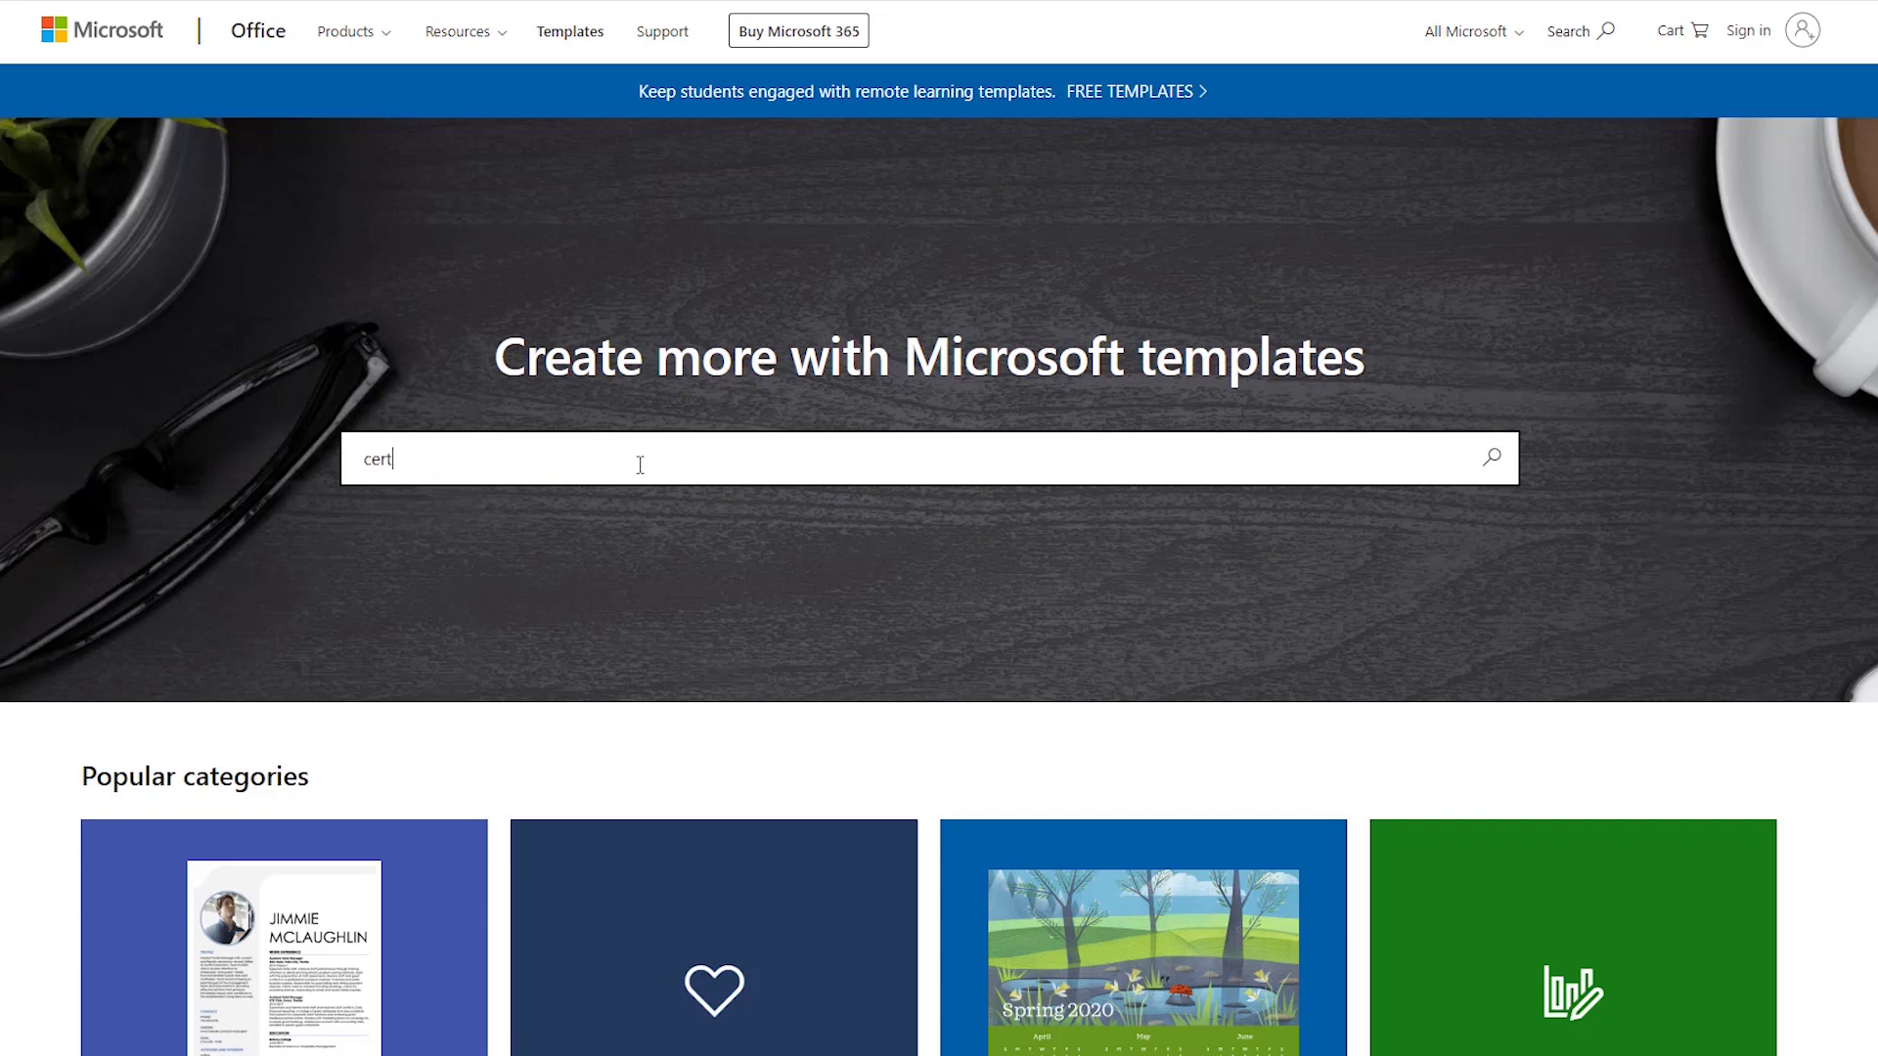
{"action": "type", "text": "ificate"}
{"action": "key", "text": "Return"}
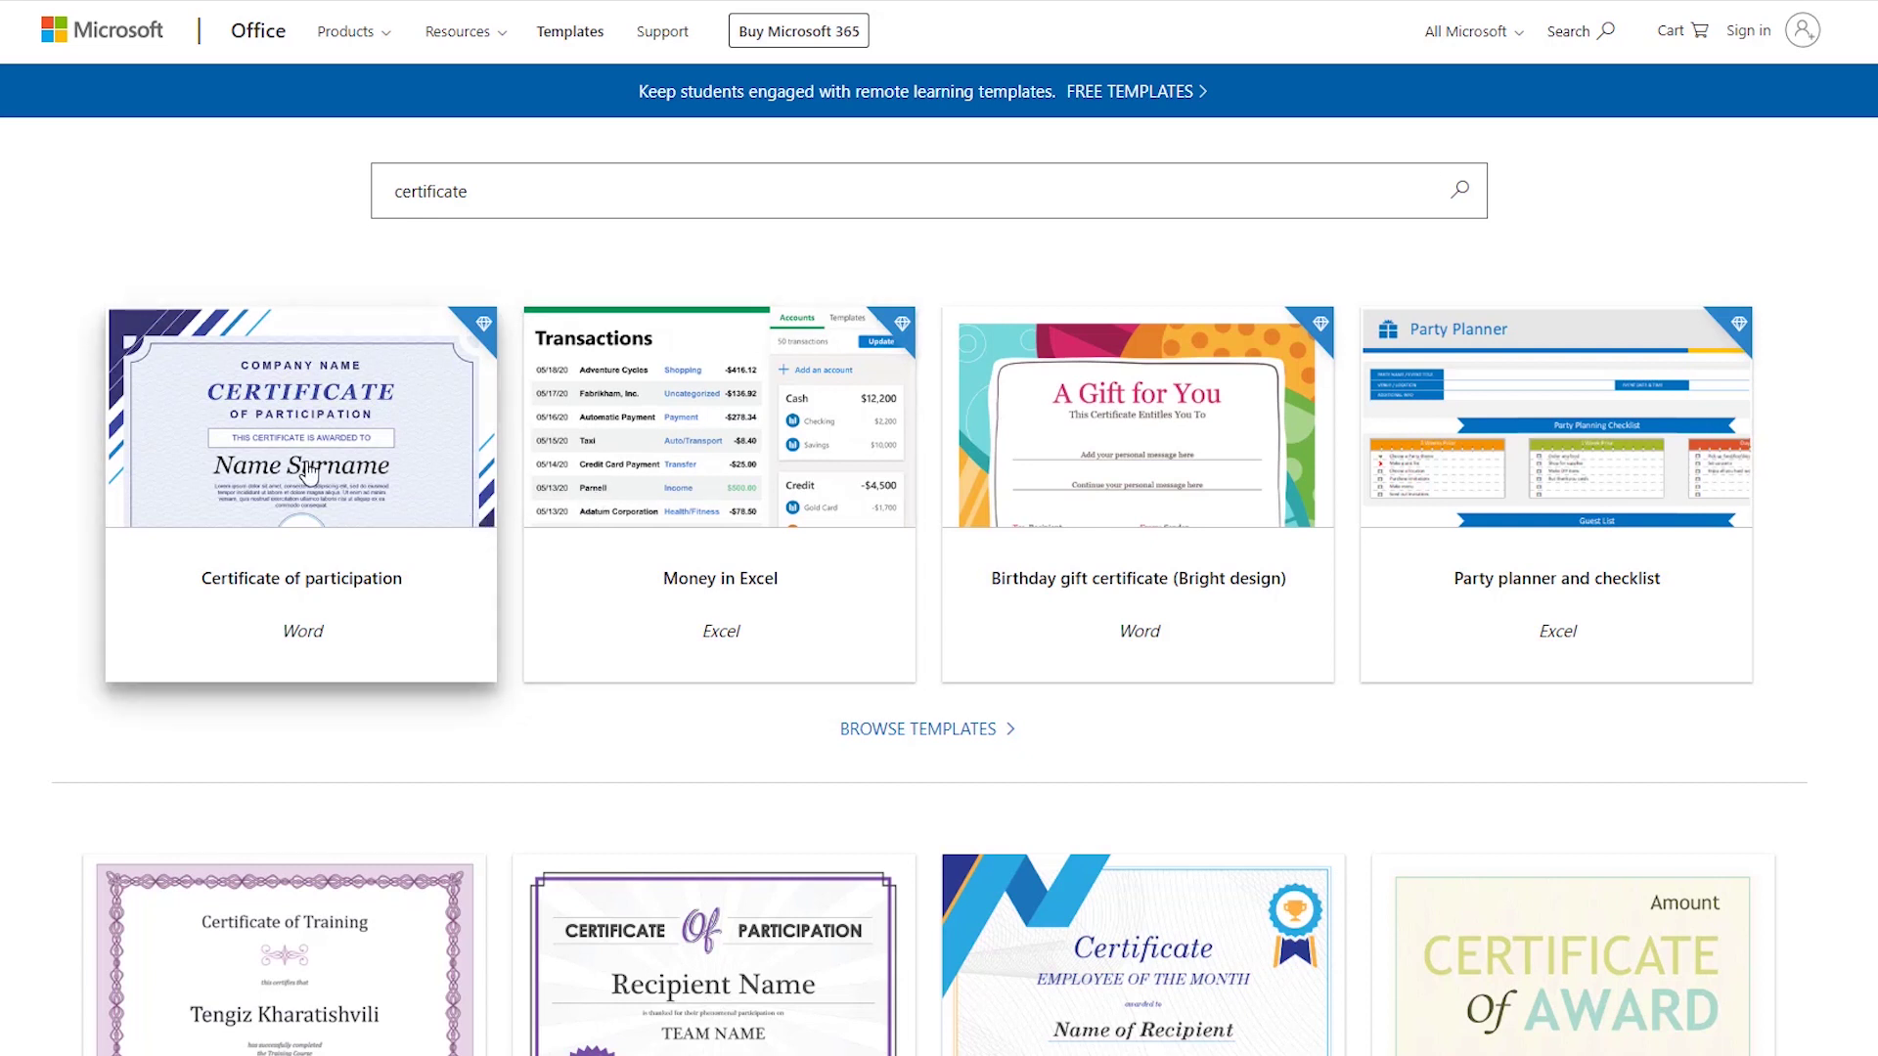
{"action": "scroll", "coordinate": [1296, 493], "scroll_direction": "down", "scroll_amount": 3}
{"action": "scroll", "coordinate": [1296, 493], "scroll_direction": "down", "scroll_amount": 3}
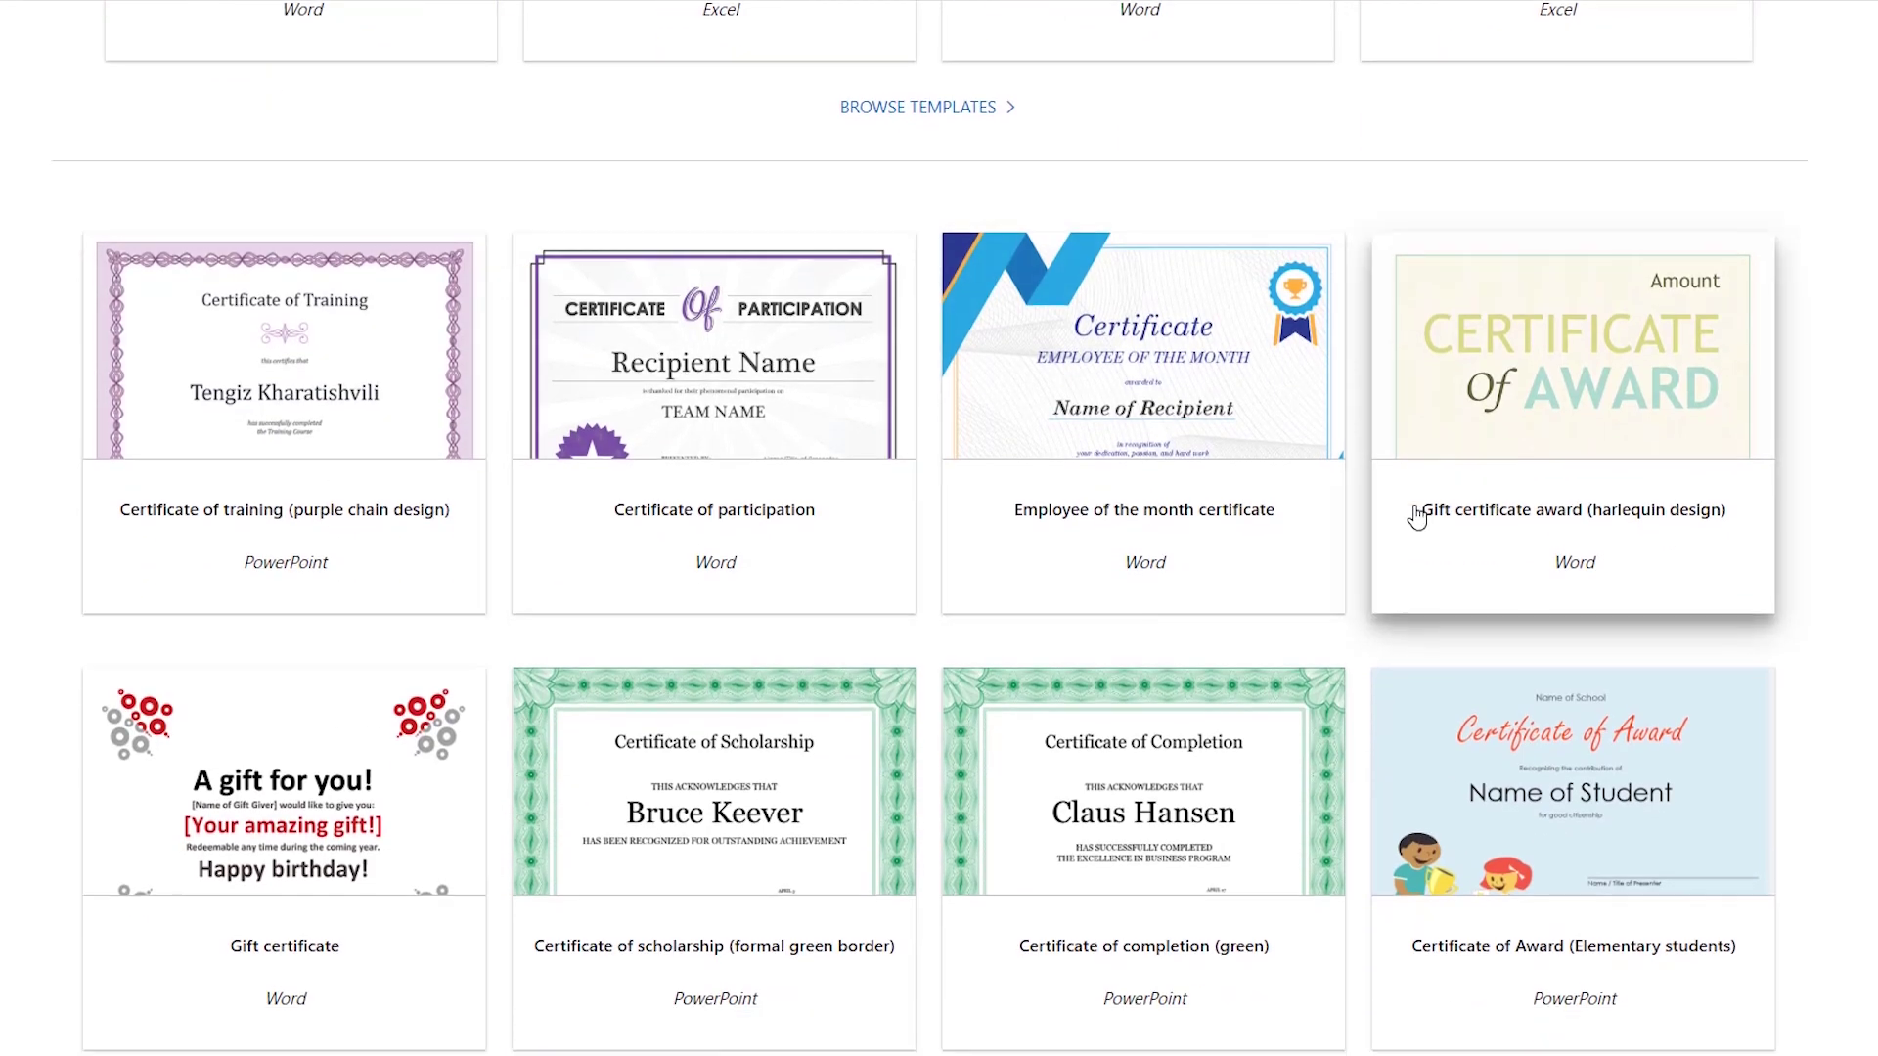
{"action": "scroll", "coordinate": [1418, 514], "scroll_direction": "down", "scroll_amount": 3}
{"action": "scroll", "coordinate": [317, 756], "scroll_direction": "down", "scroll_amount": 3}
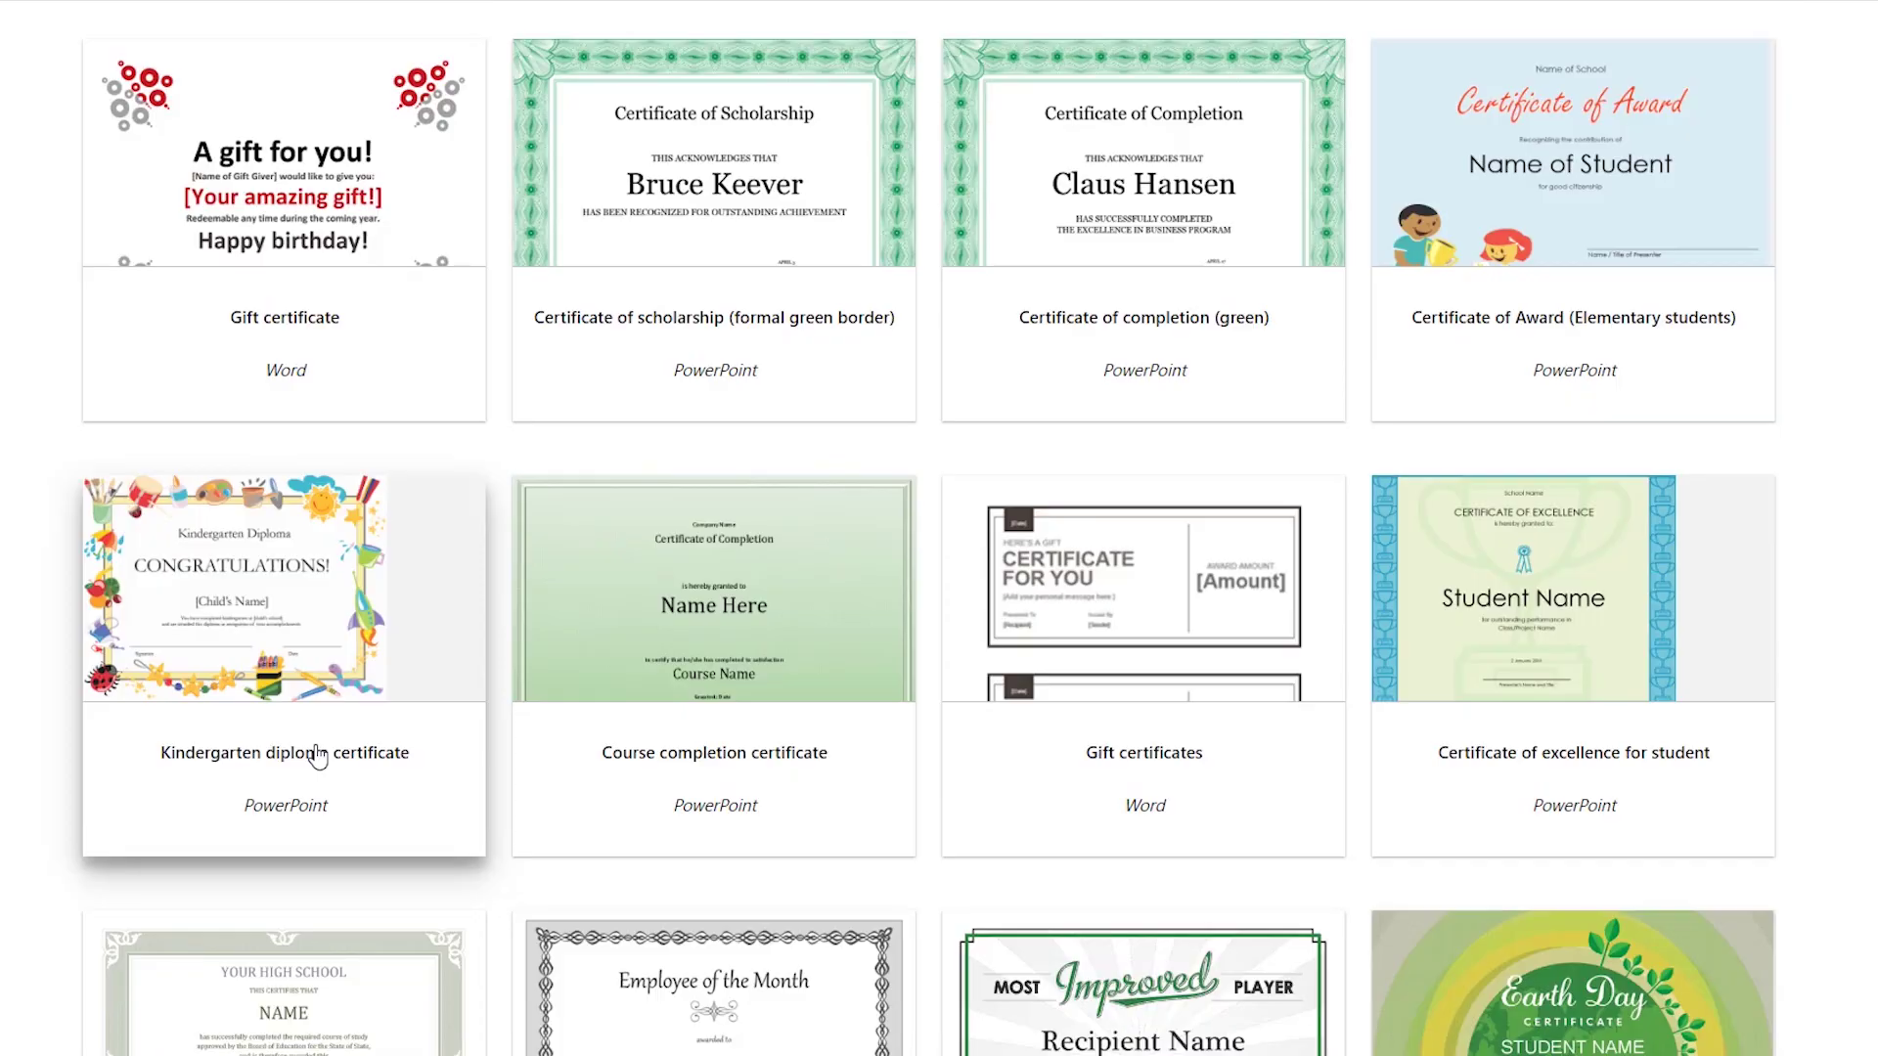
{"action": "left_click", "coordinate": [318, 756]}
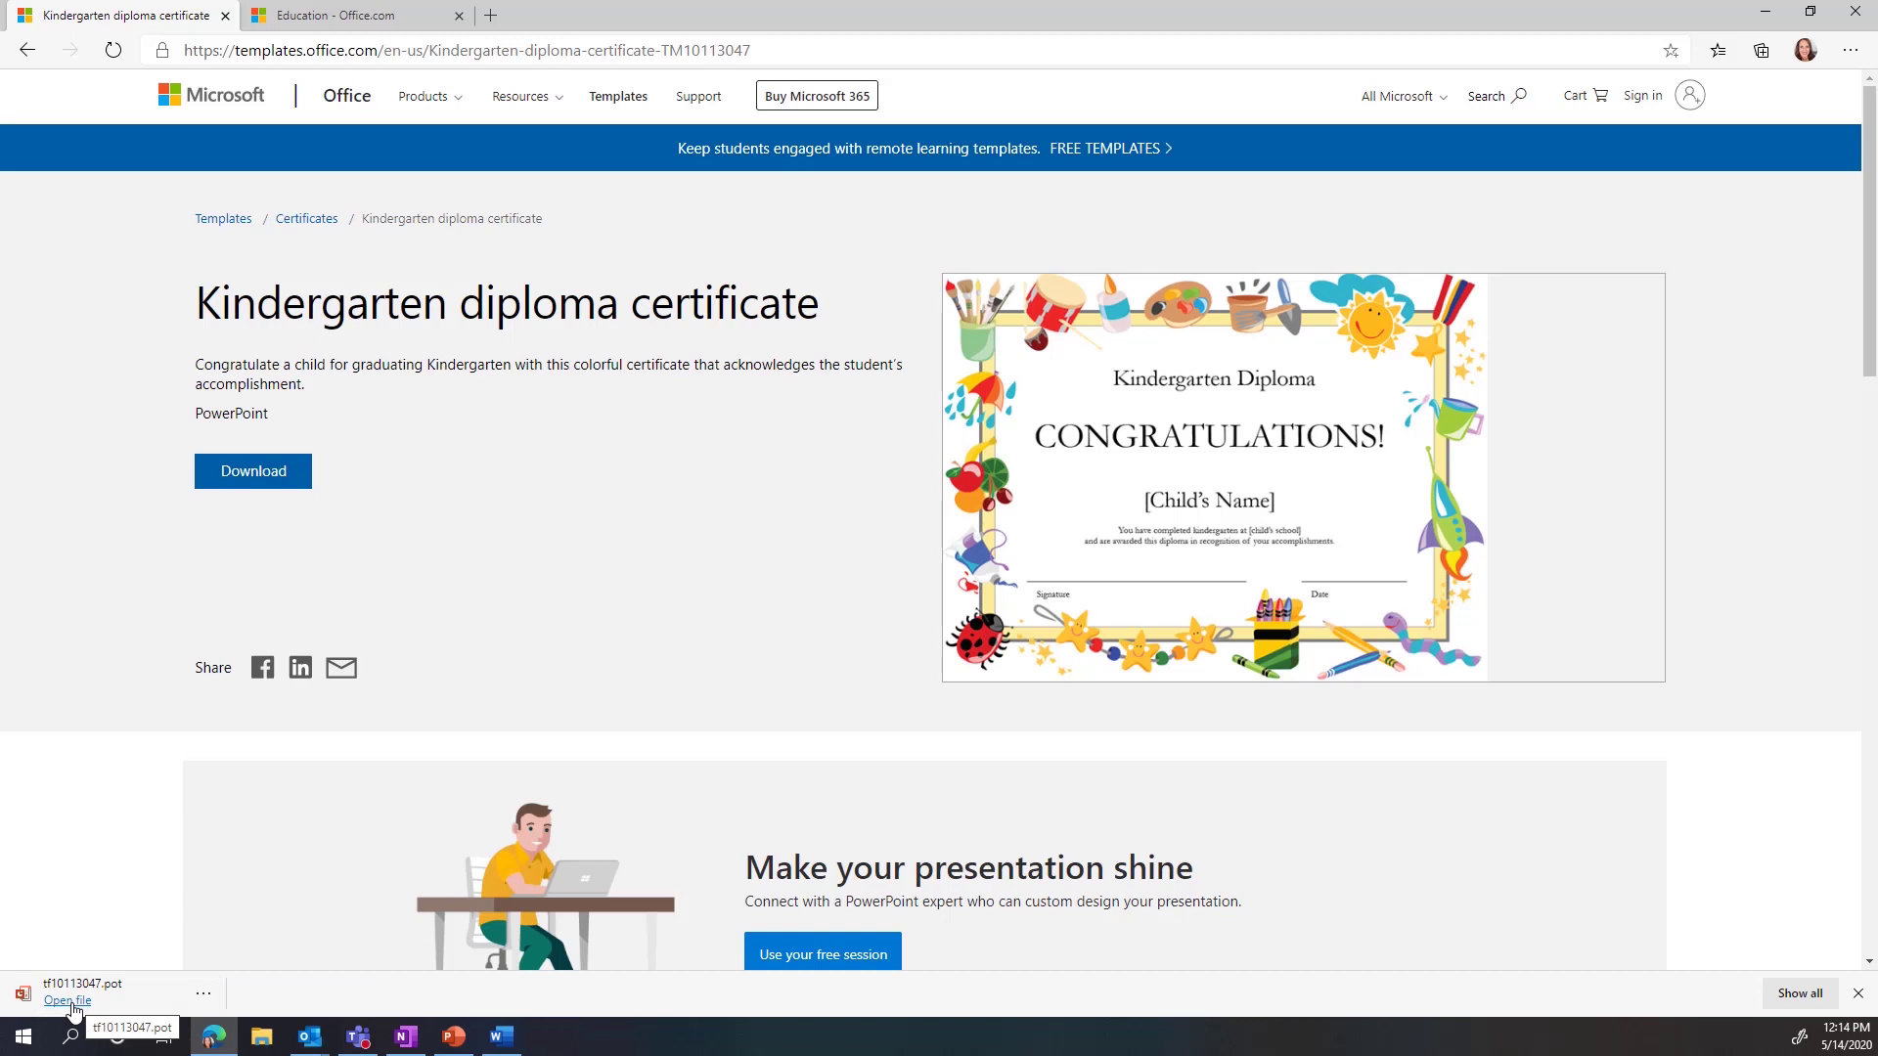
Open the downloaded tf10113047.pot diploma template in PowerPoint
{"action": "left_click", "coordinate": [67, 1001]}
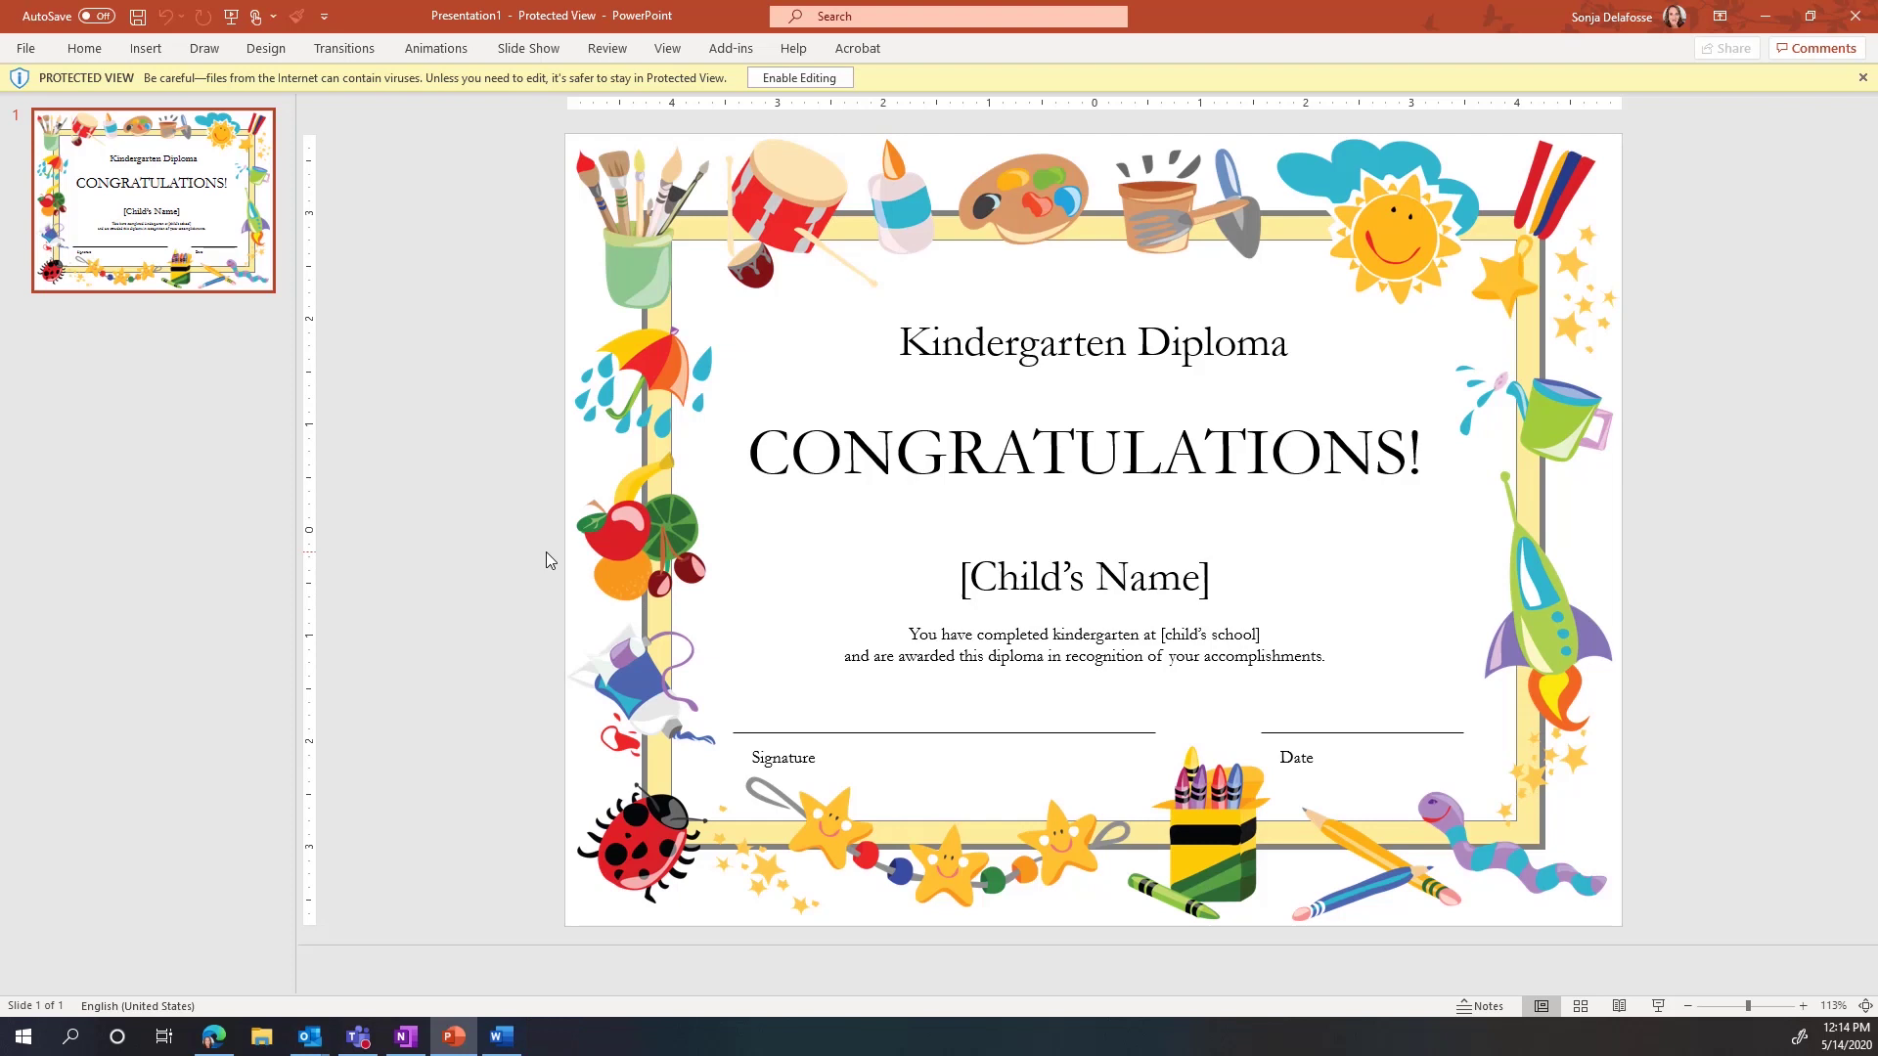
Enable editing on the diploma, then select the CONGRATULATIONS and [Child's Name] text boxes
{"action": "left_click", "coordinate": [810, 78]}
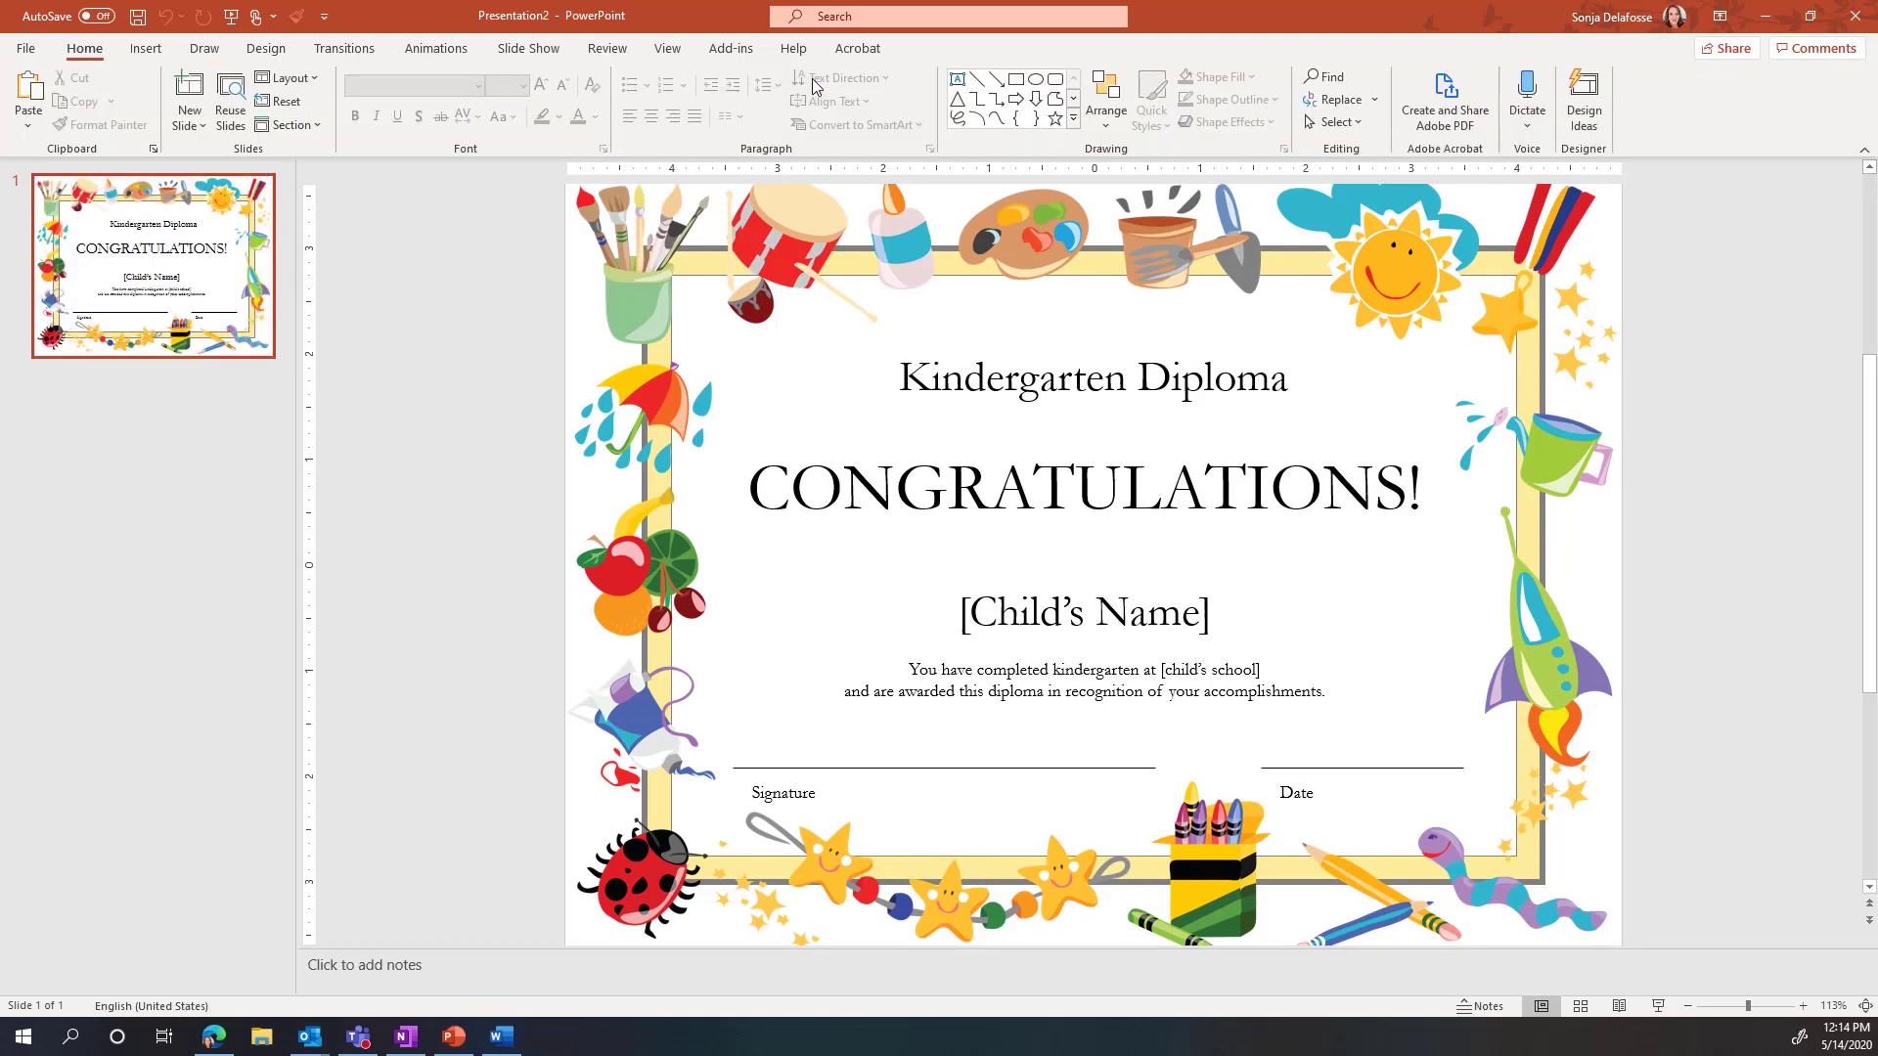
{"action": "left_click", "coordinate": [1093, 491]}
{"action": "left_click", "coordinate": [1041, 613]}
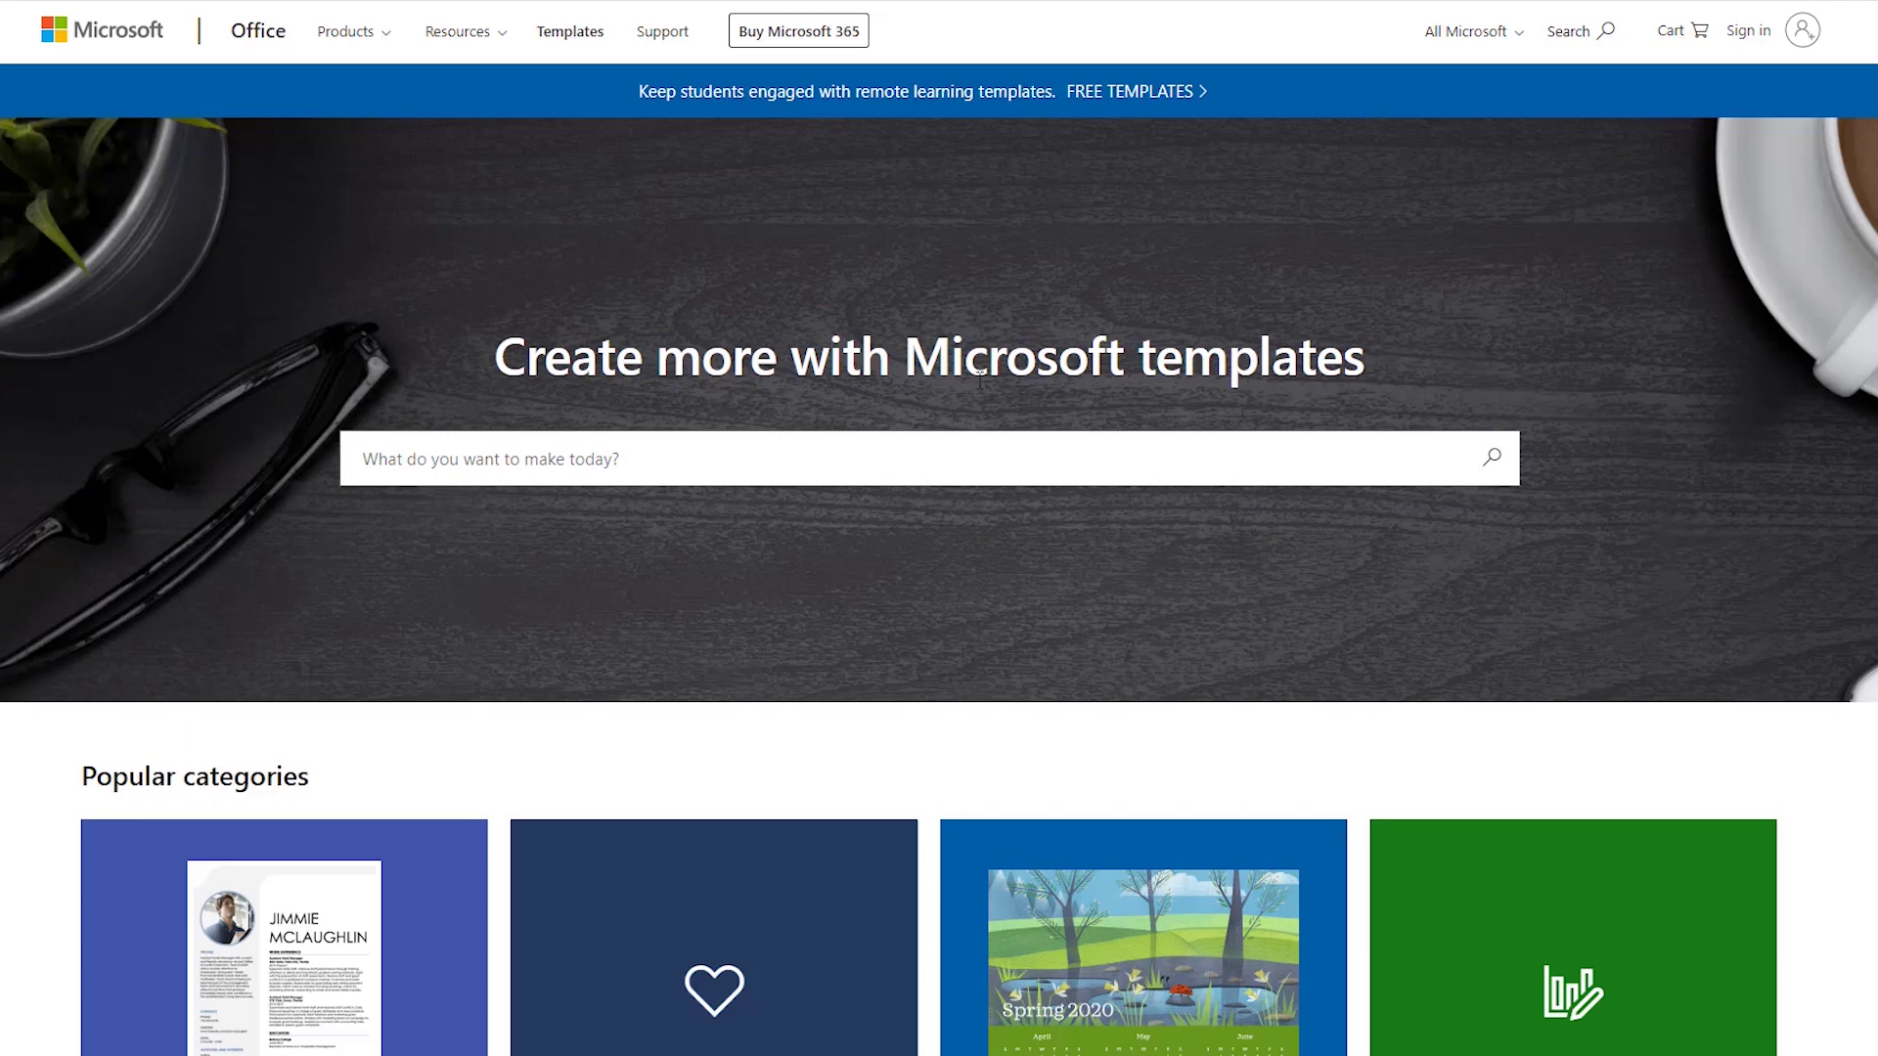
Expand Popular categories to the full category list and choose Education
{"action": "scroll", "coordinate": [961, 419], "scroll_direction": "down", "scroll_amount": 5}
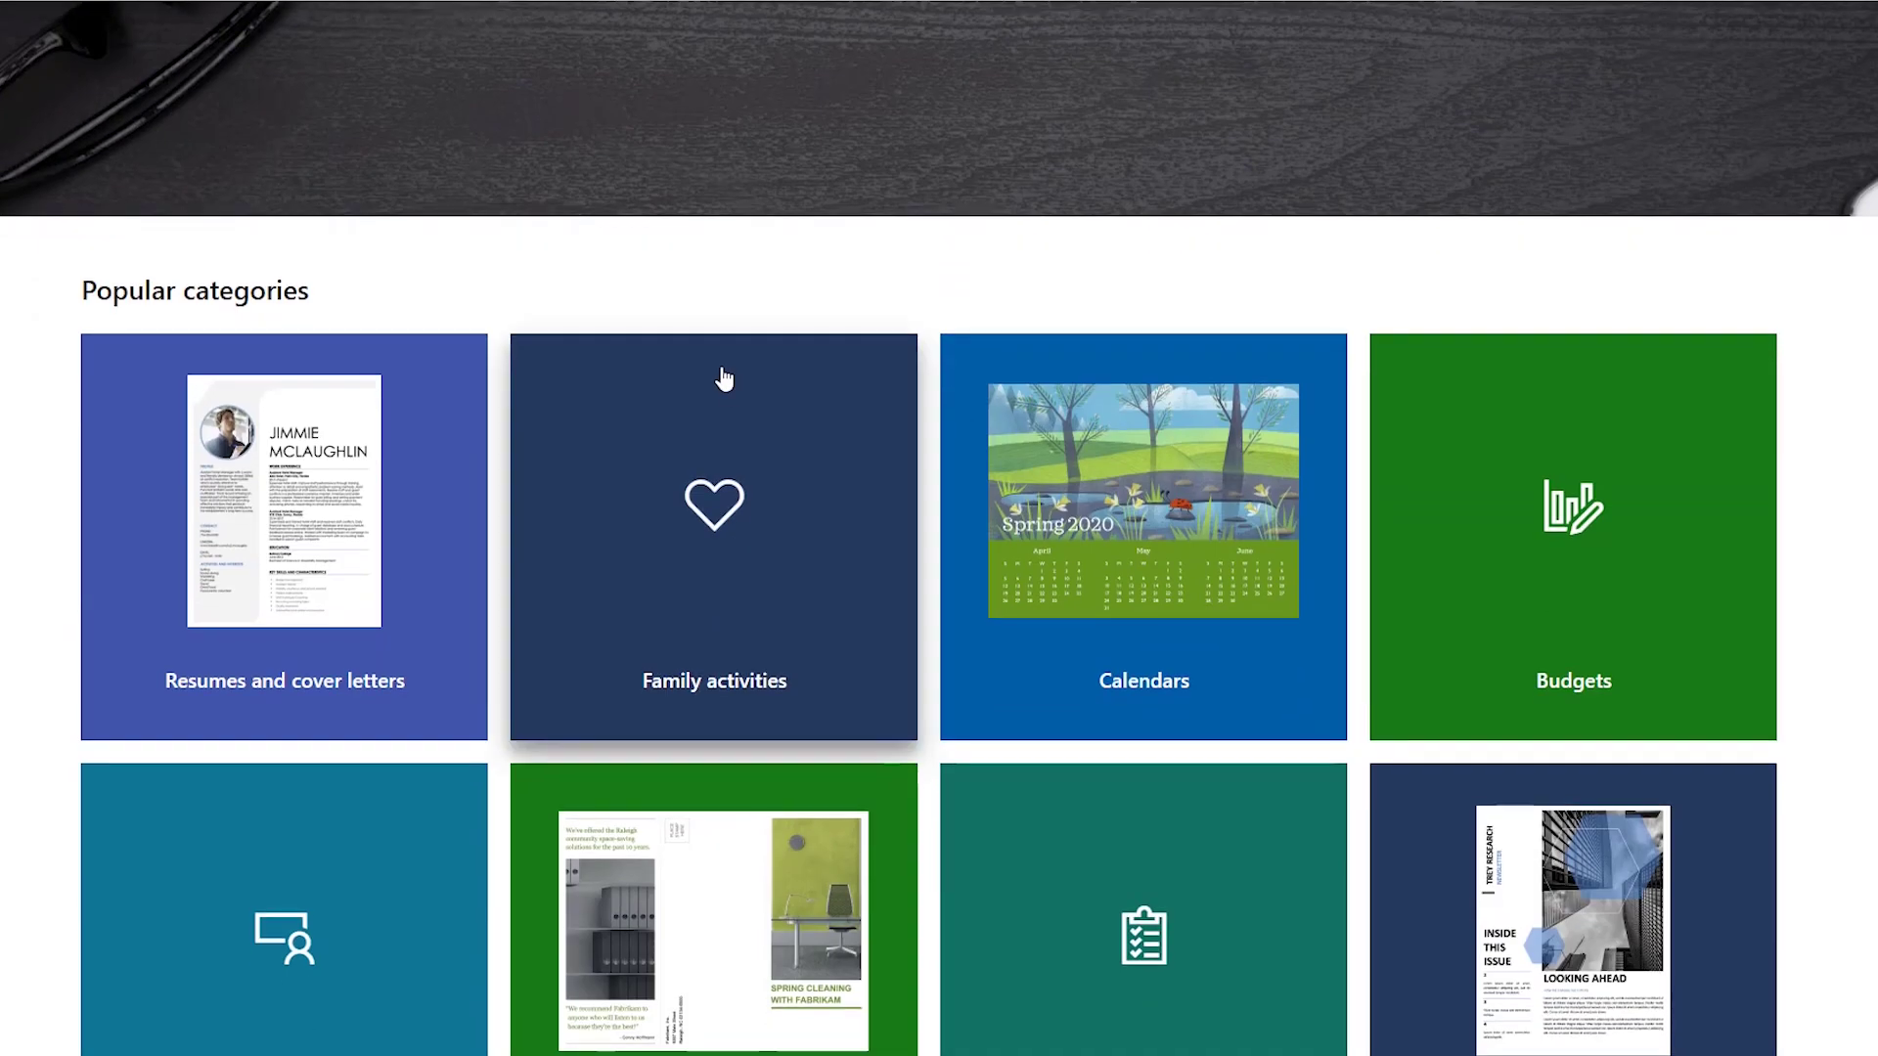
{"action": "scroll", "coordinate": [362, 494], "scroll_direction": "down", "scroll_amount": 2}
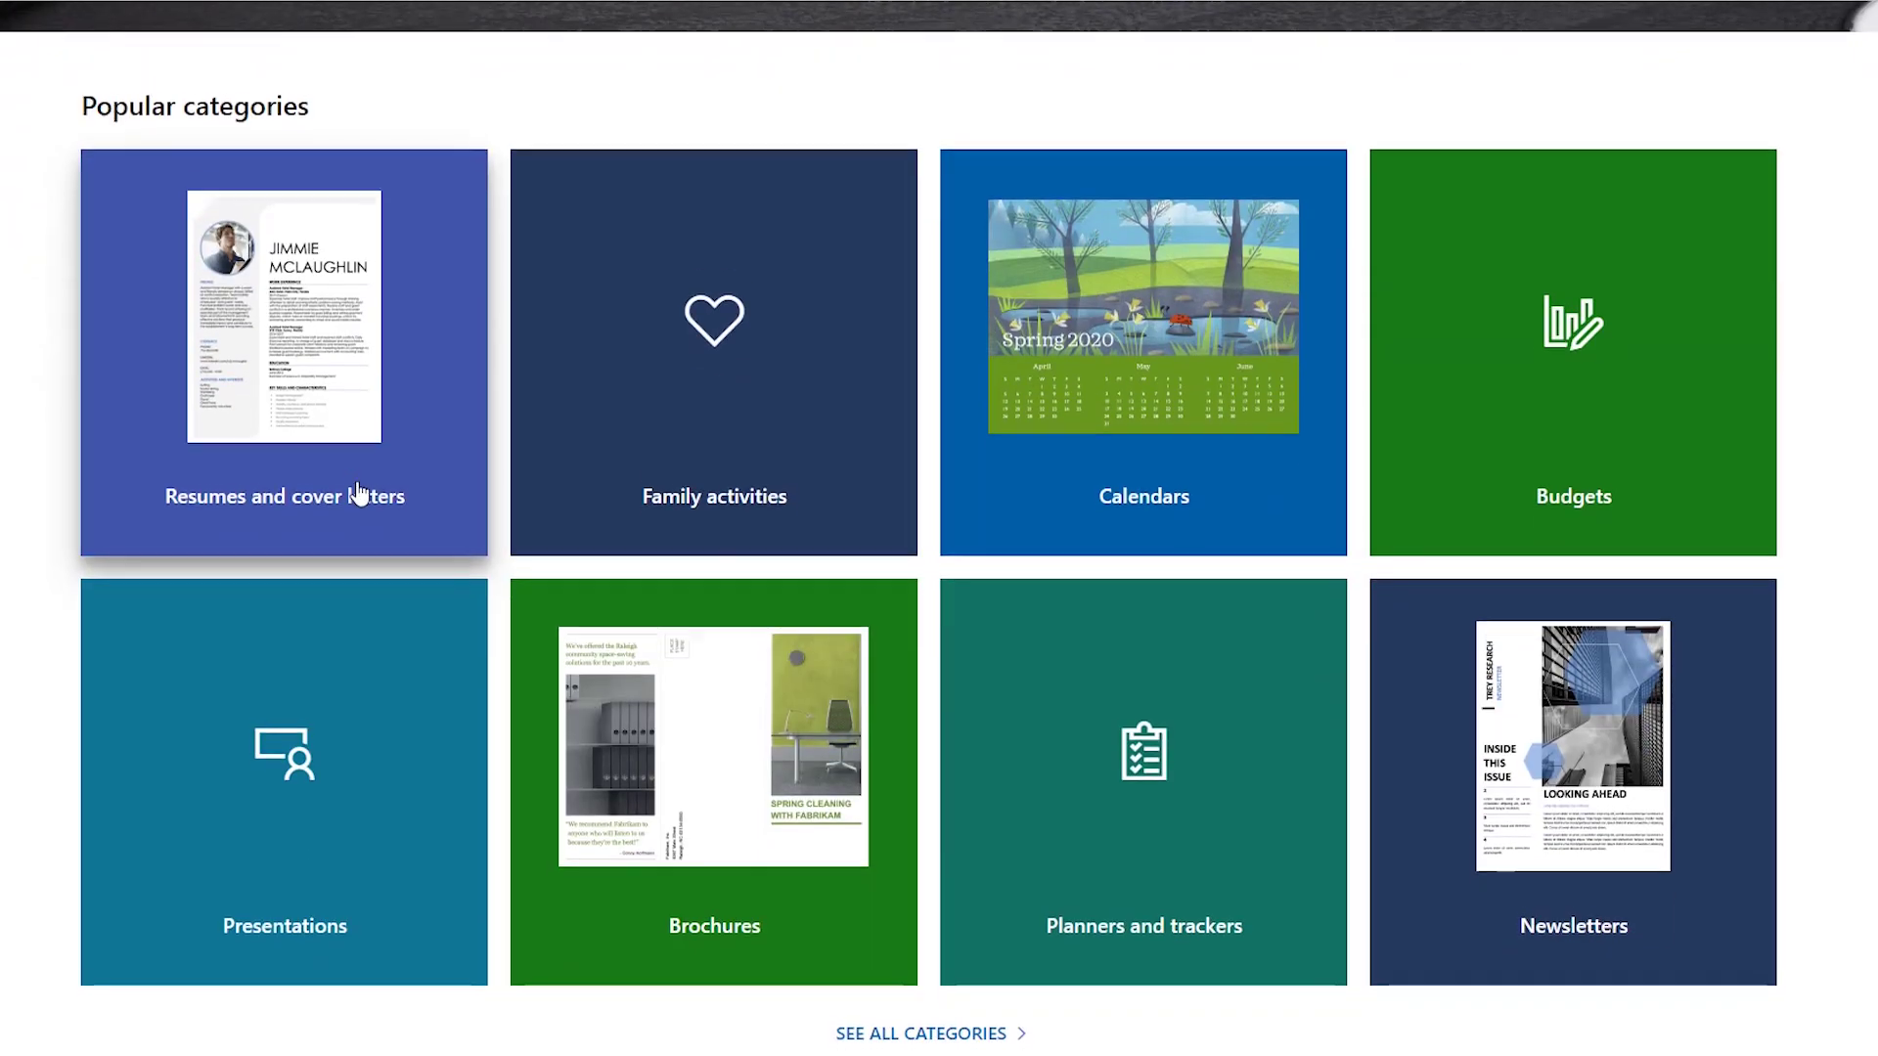
{"action": "scroll", "coordinate": [356, 495], "scroll_direction": "down", "scroll_amount": 3}
{"action": "left_click", "coordinate": [870, 712]}
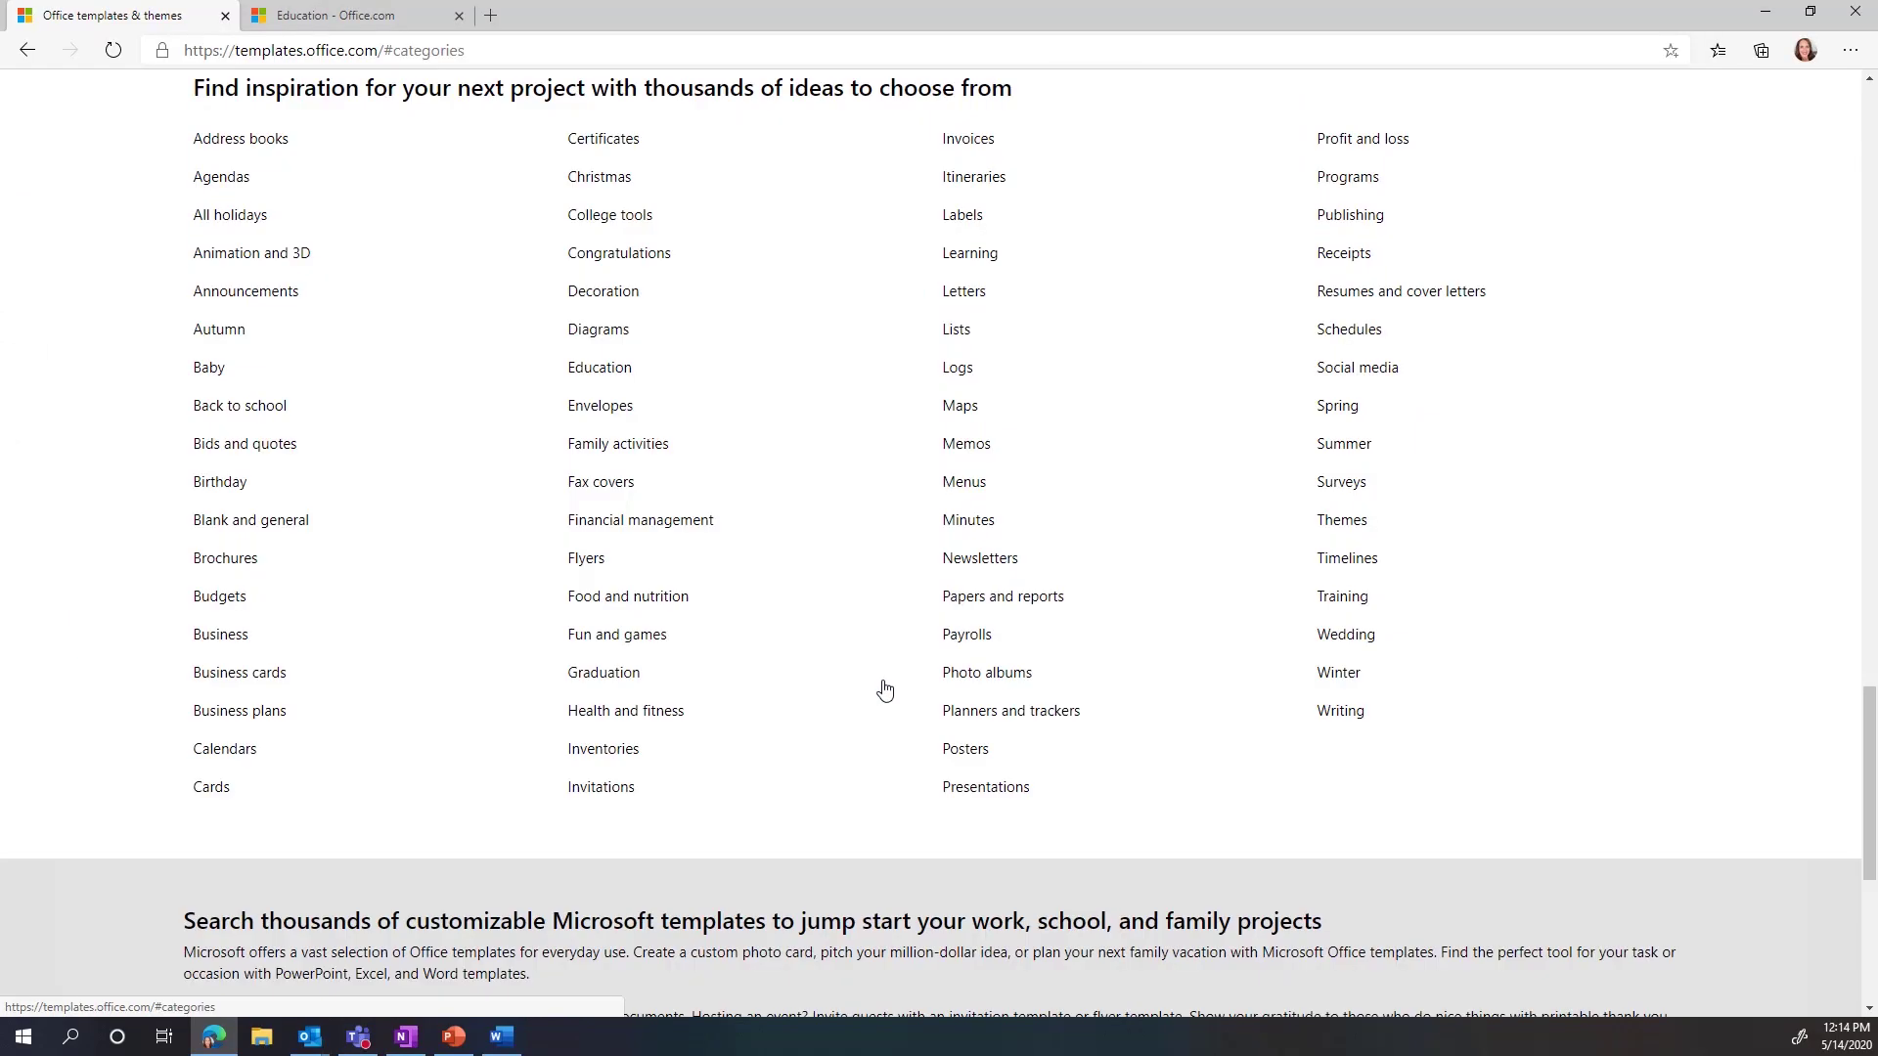
{"action": "left_click", "coordinate": [599, 369]}
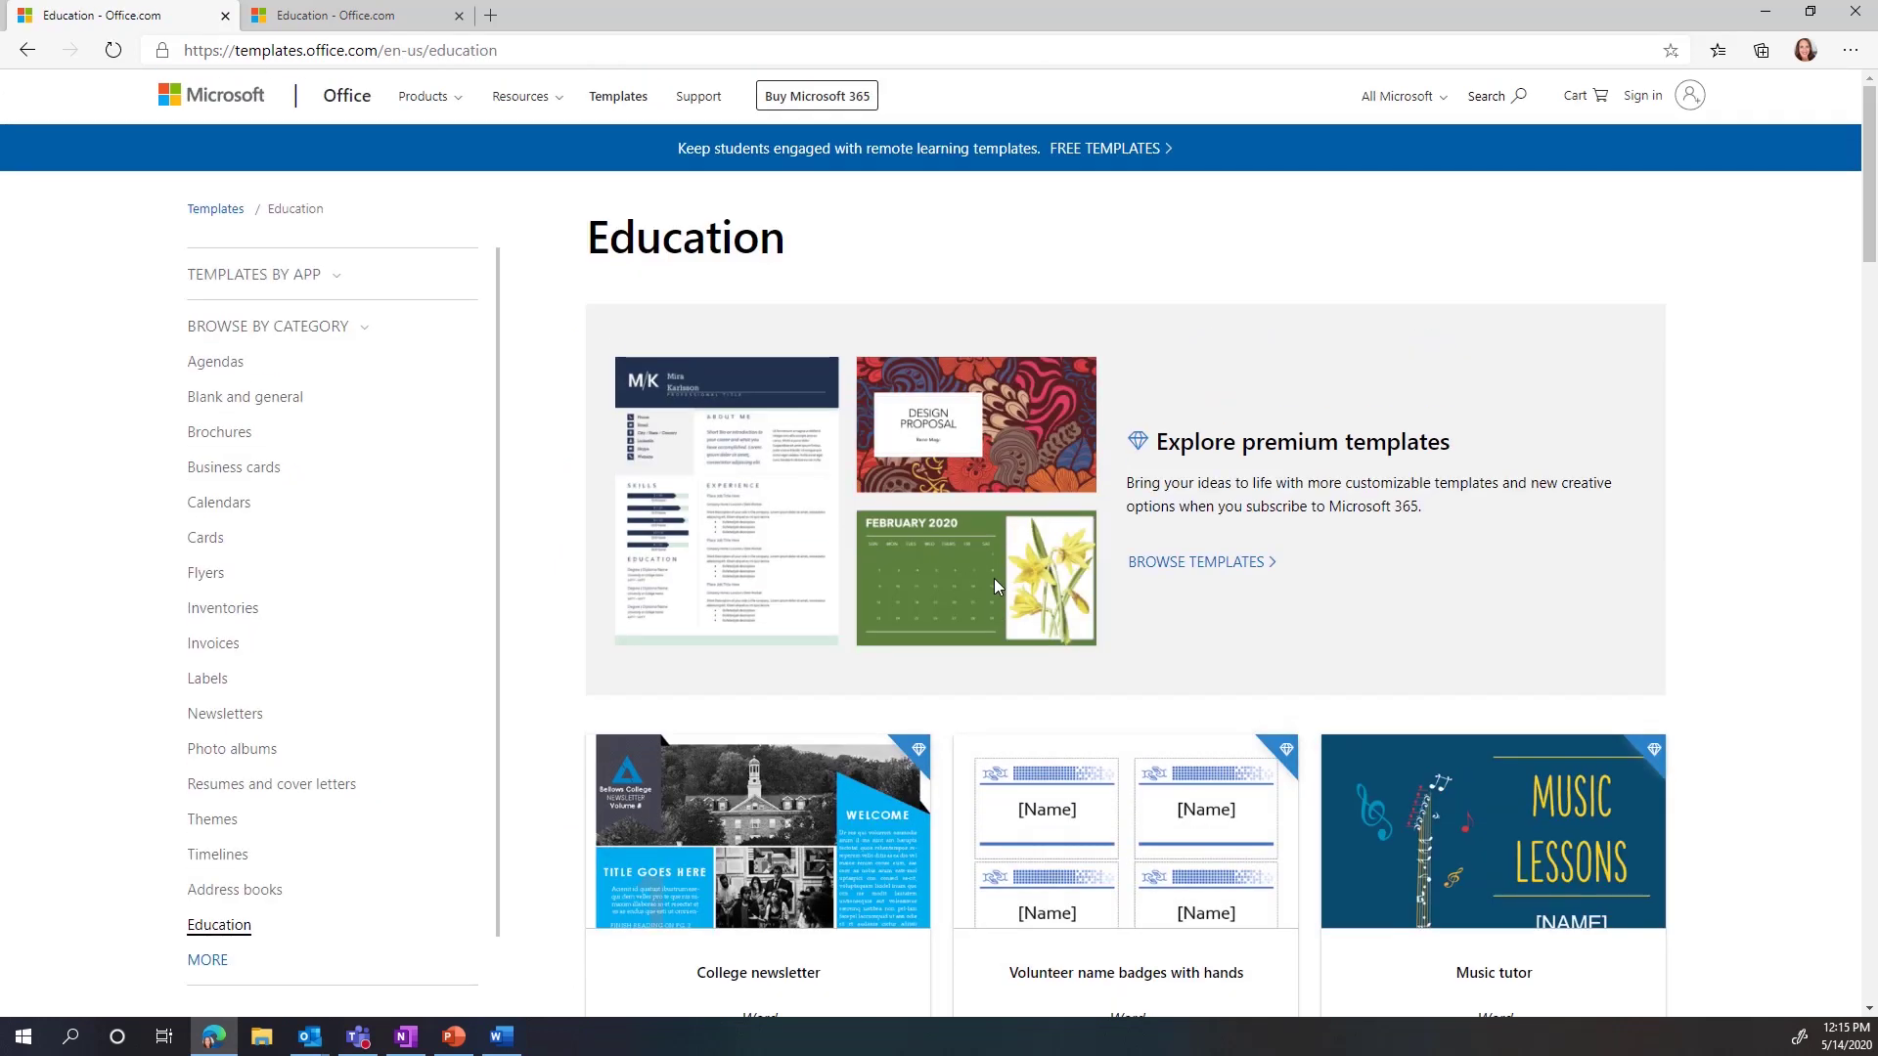
Scroll through Education templates like Student randomizer, Persuasive speech outline and Research presentation
{"action": "scroll", "coordinate": [994, 578], "scroll_direction": "down", "scroll_amount": 5}
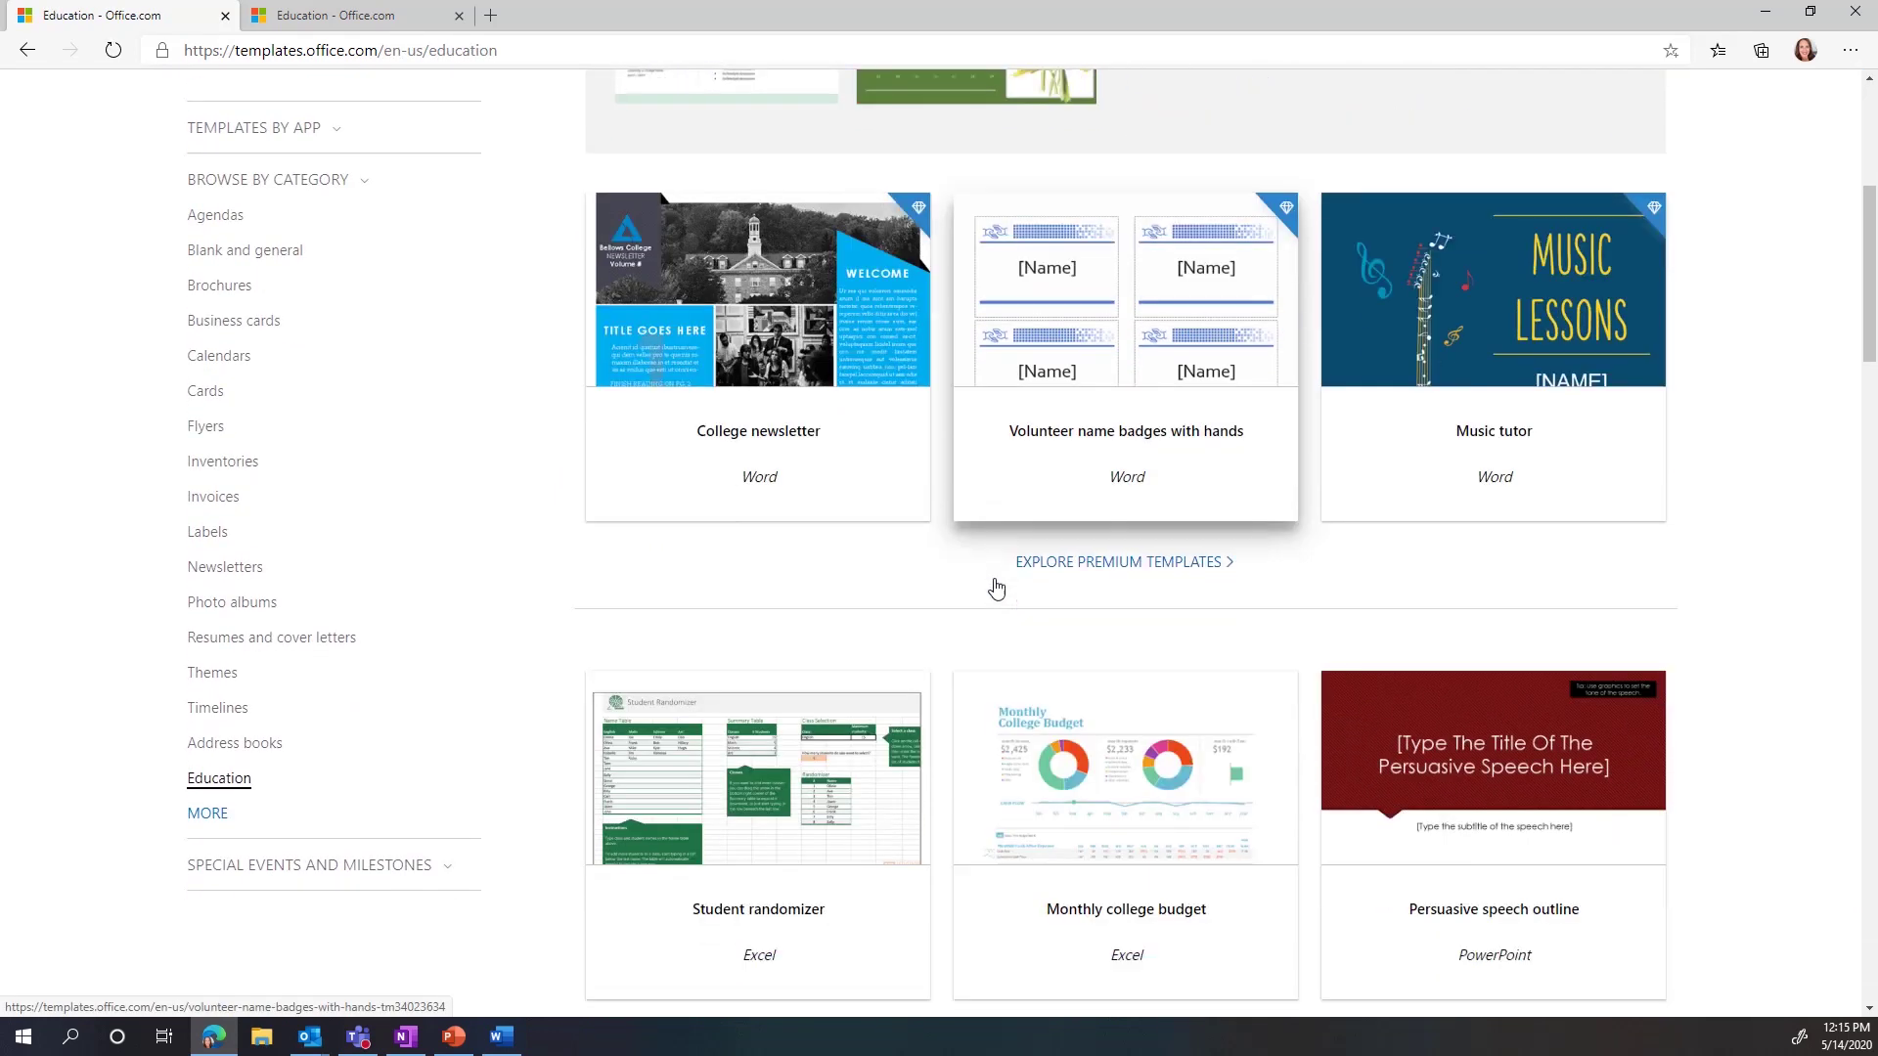
{"action": "scroll", "coordinate": [994, 587], "scroll_direction": "down", "scroll_amount": 2}
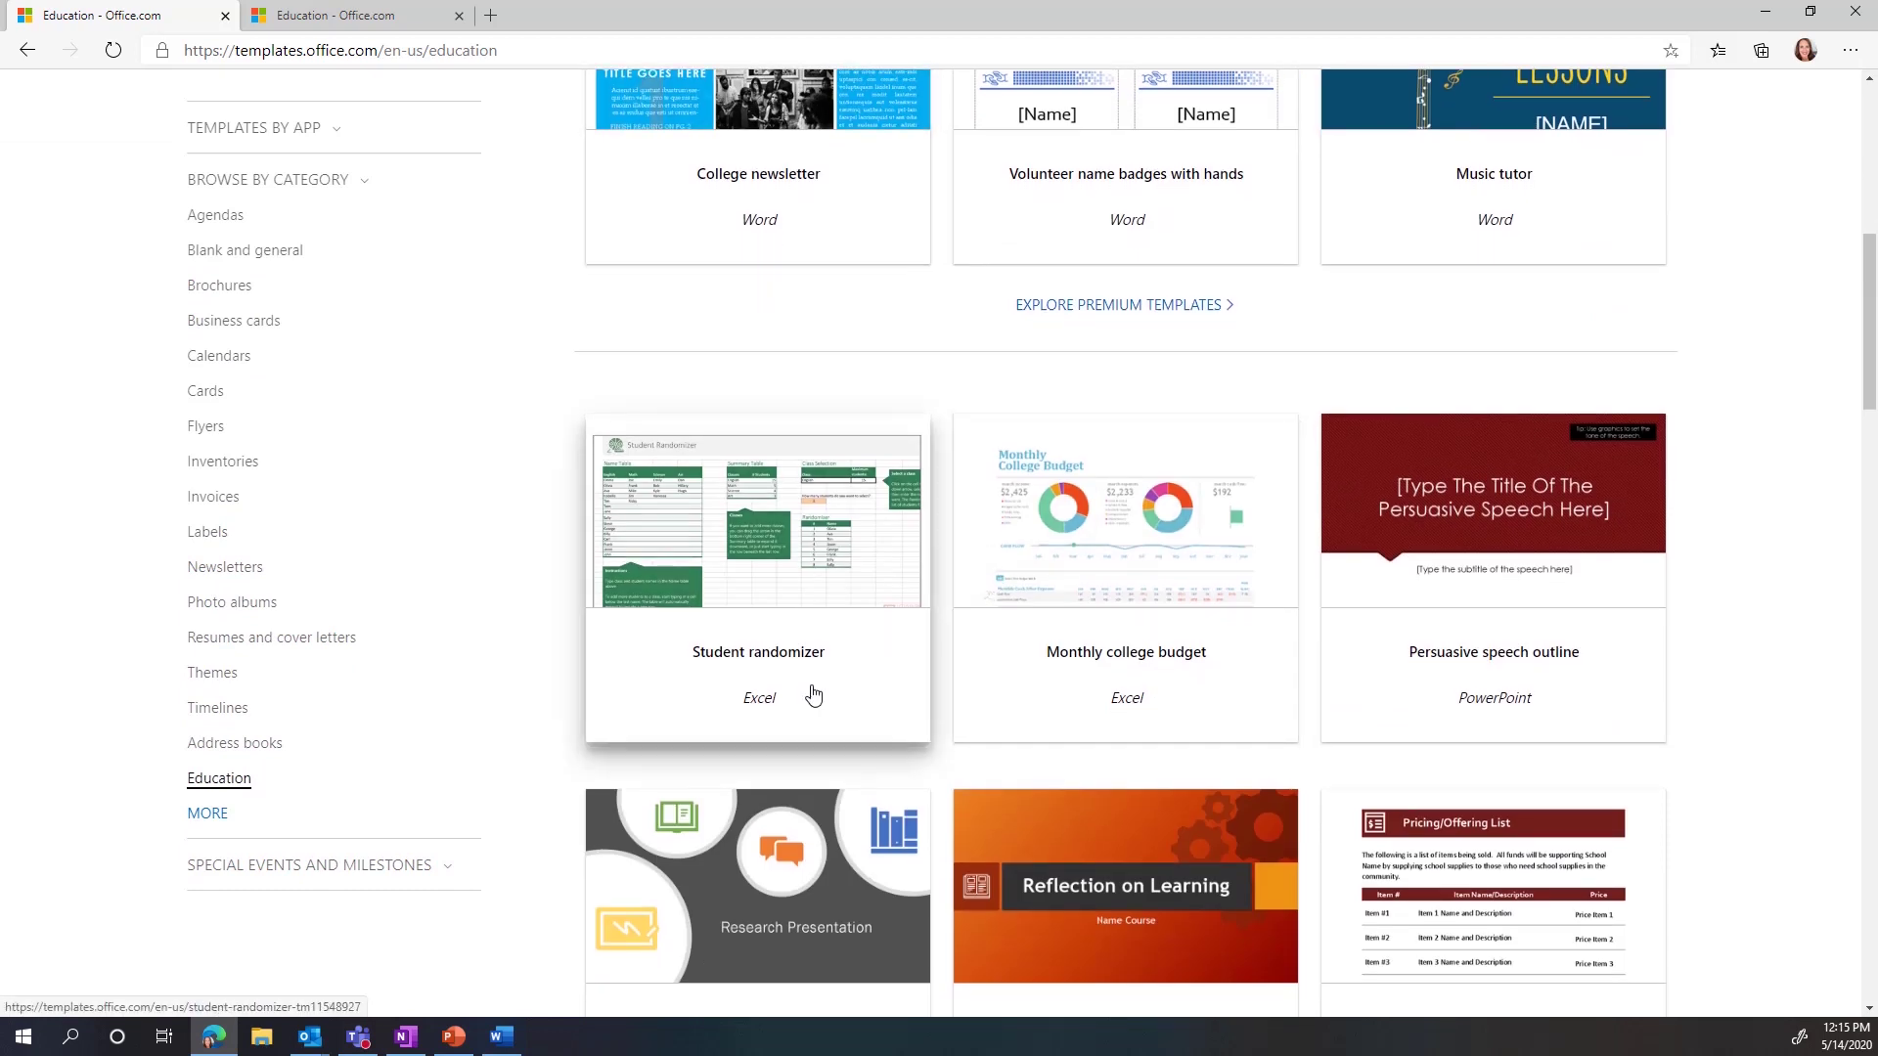
{"action": "scroll", "coordinate": [814, 690], "scroll_direction": "down", "scroll_amount": 2}
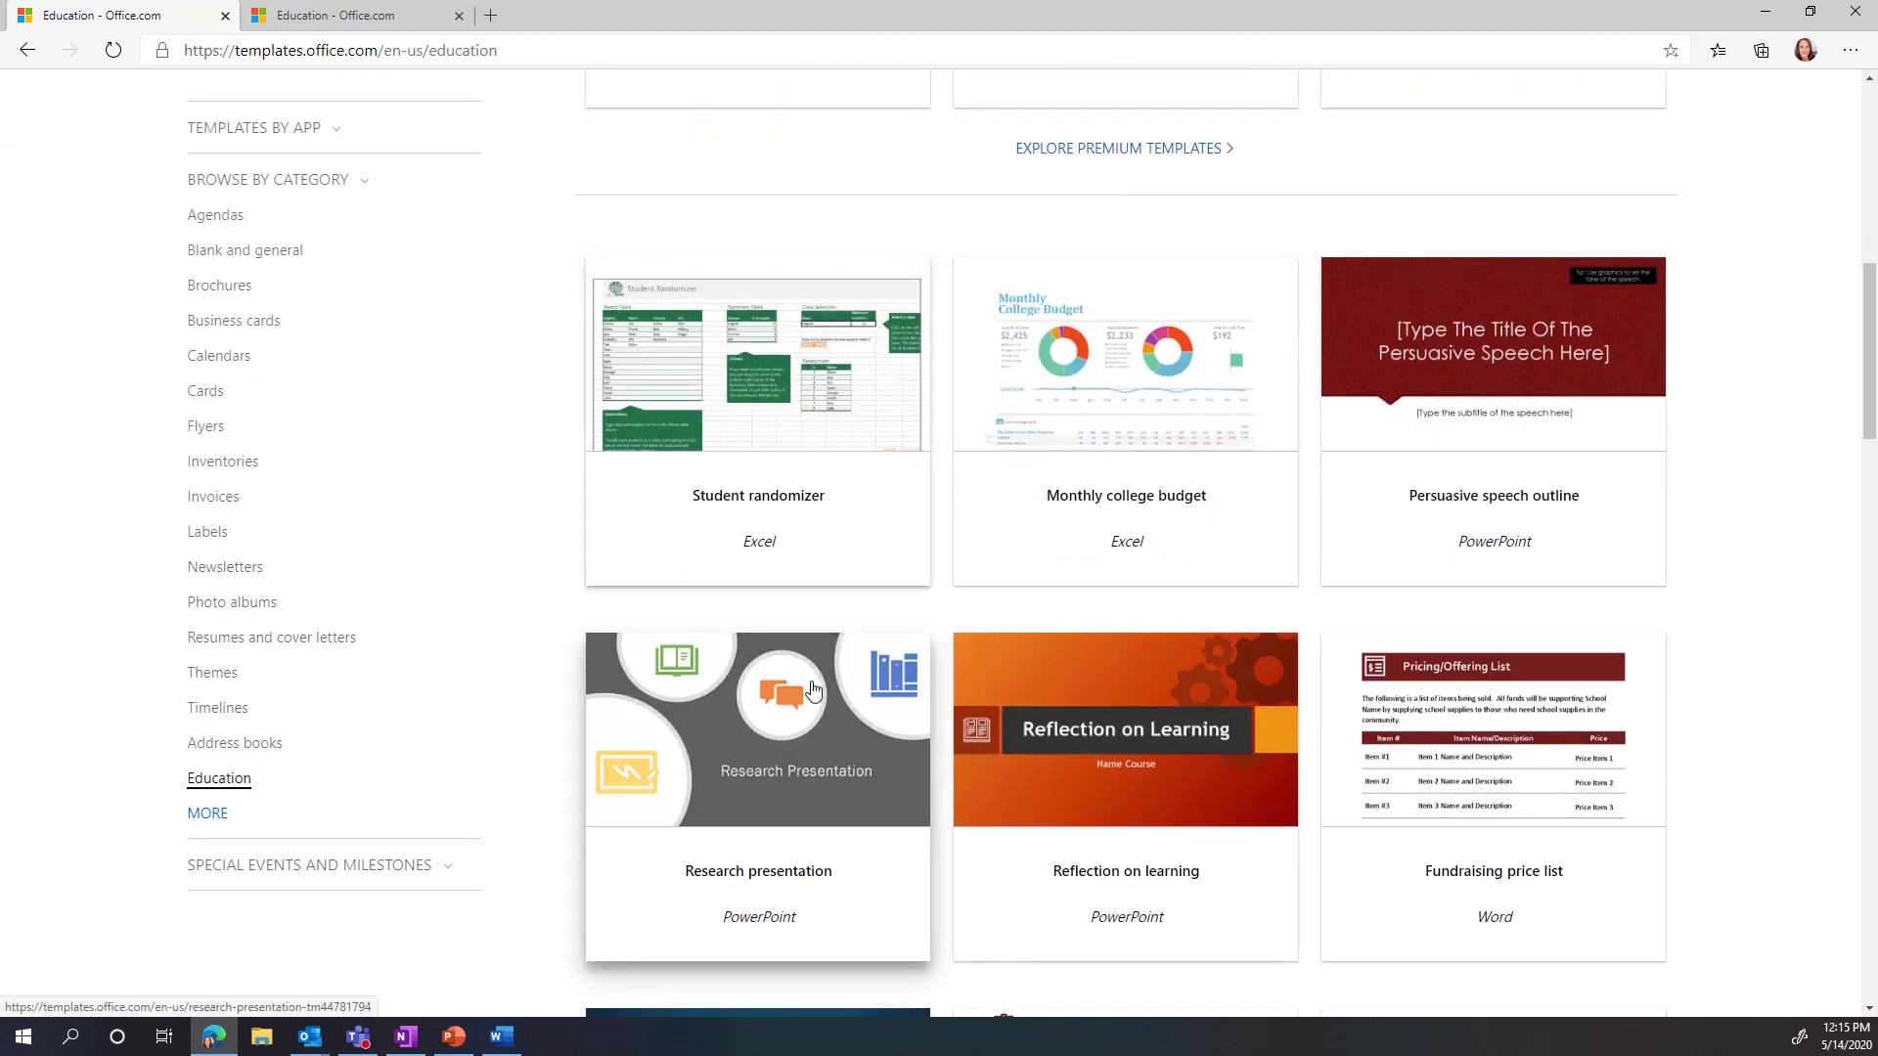
Download the Student randomizer template and open the downloaded workbook
{"action": "left_click", "coordinate": [766, 501]}
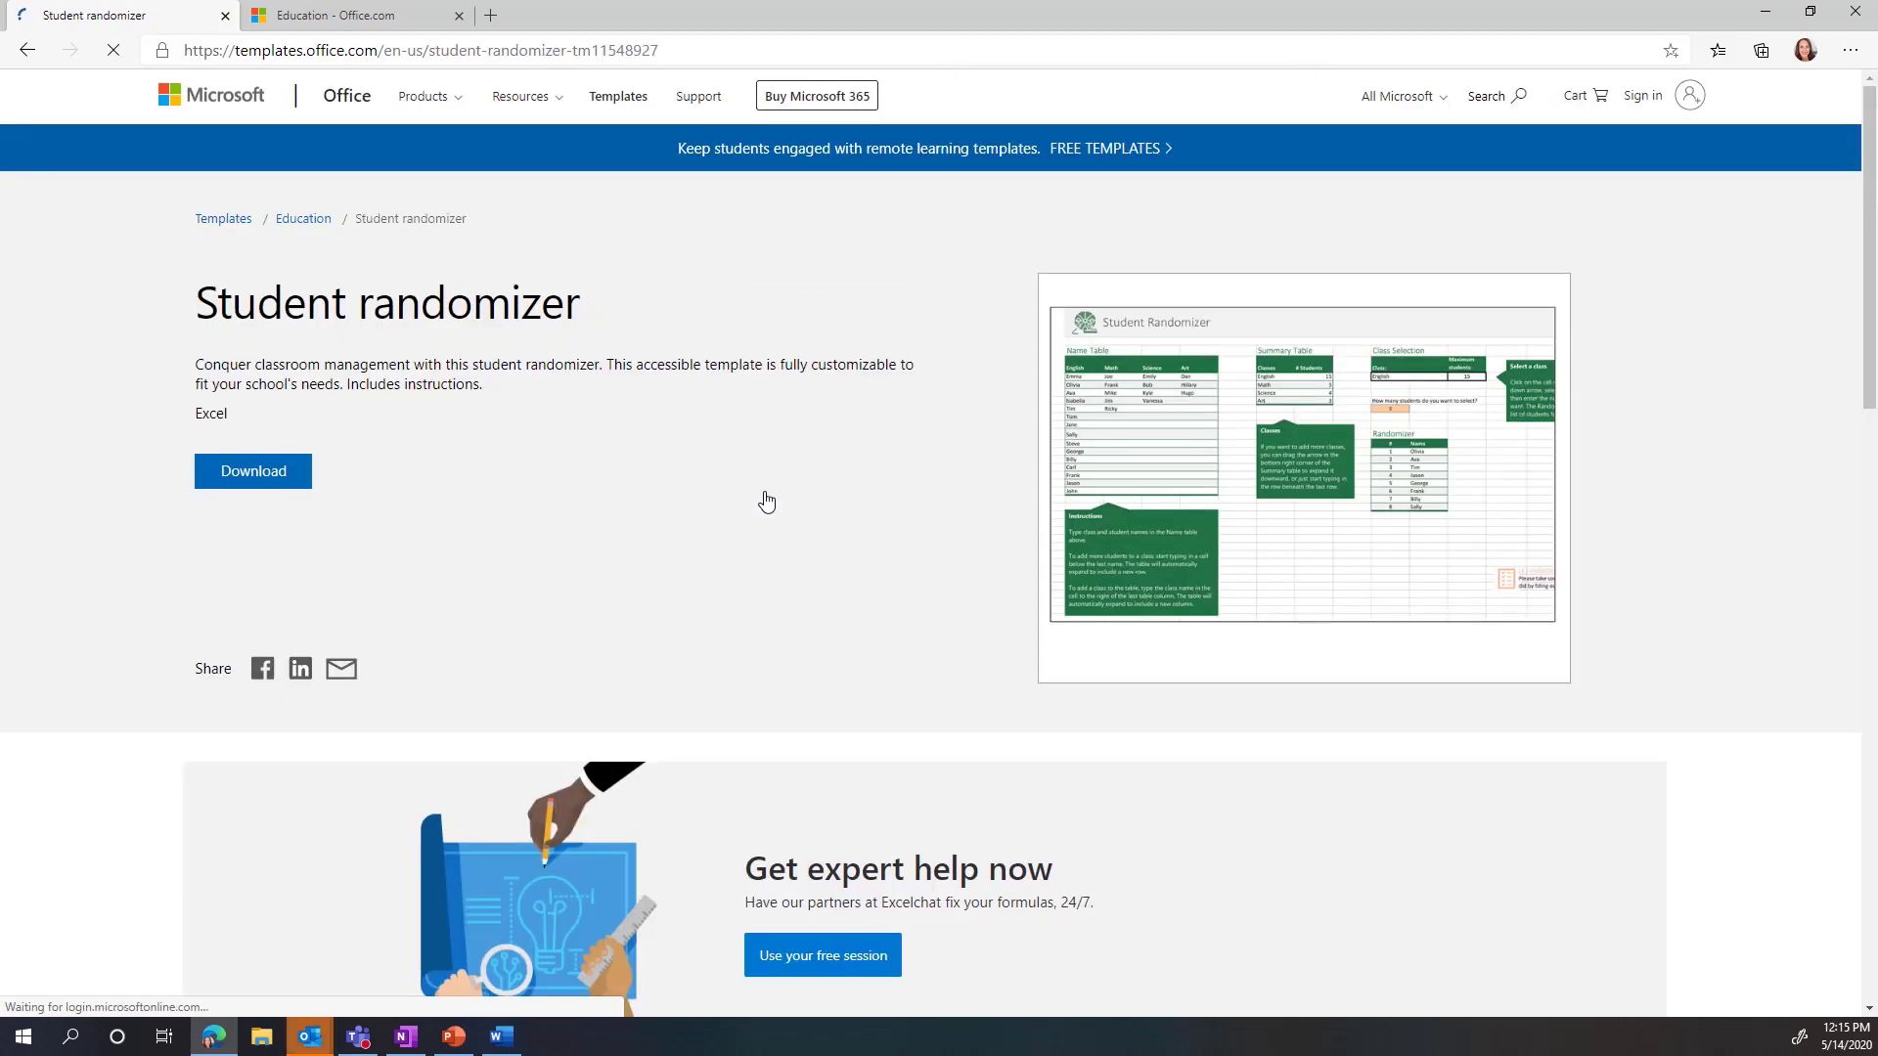
{"action": "left_click", "coordinate": [263, 477]}
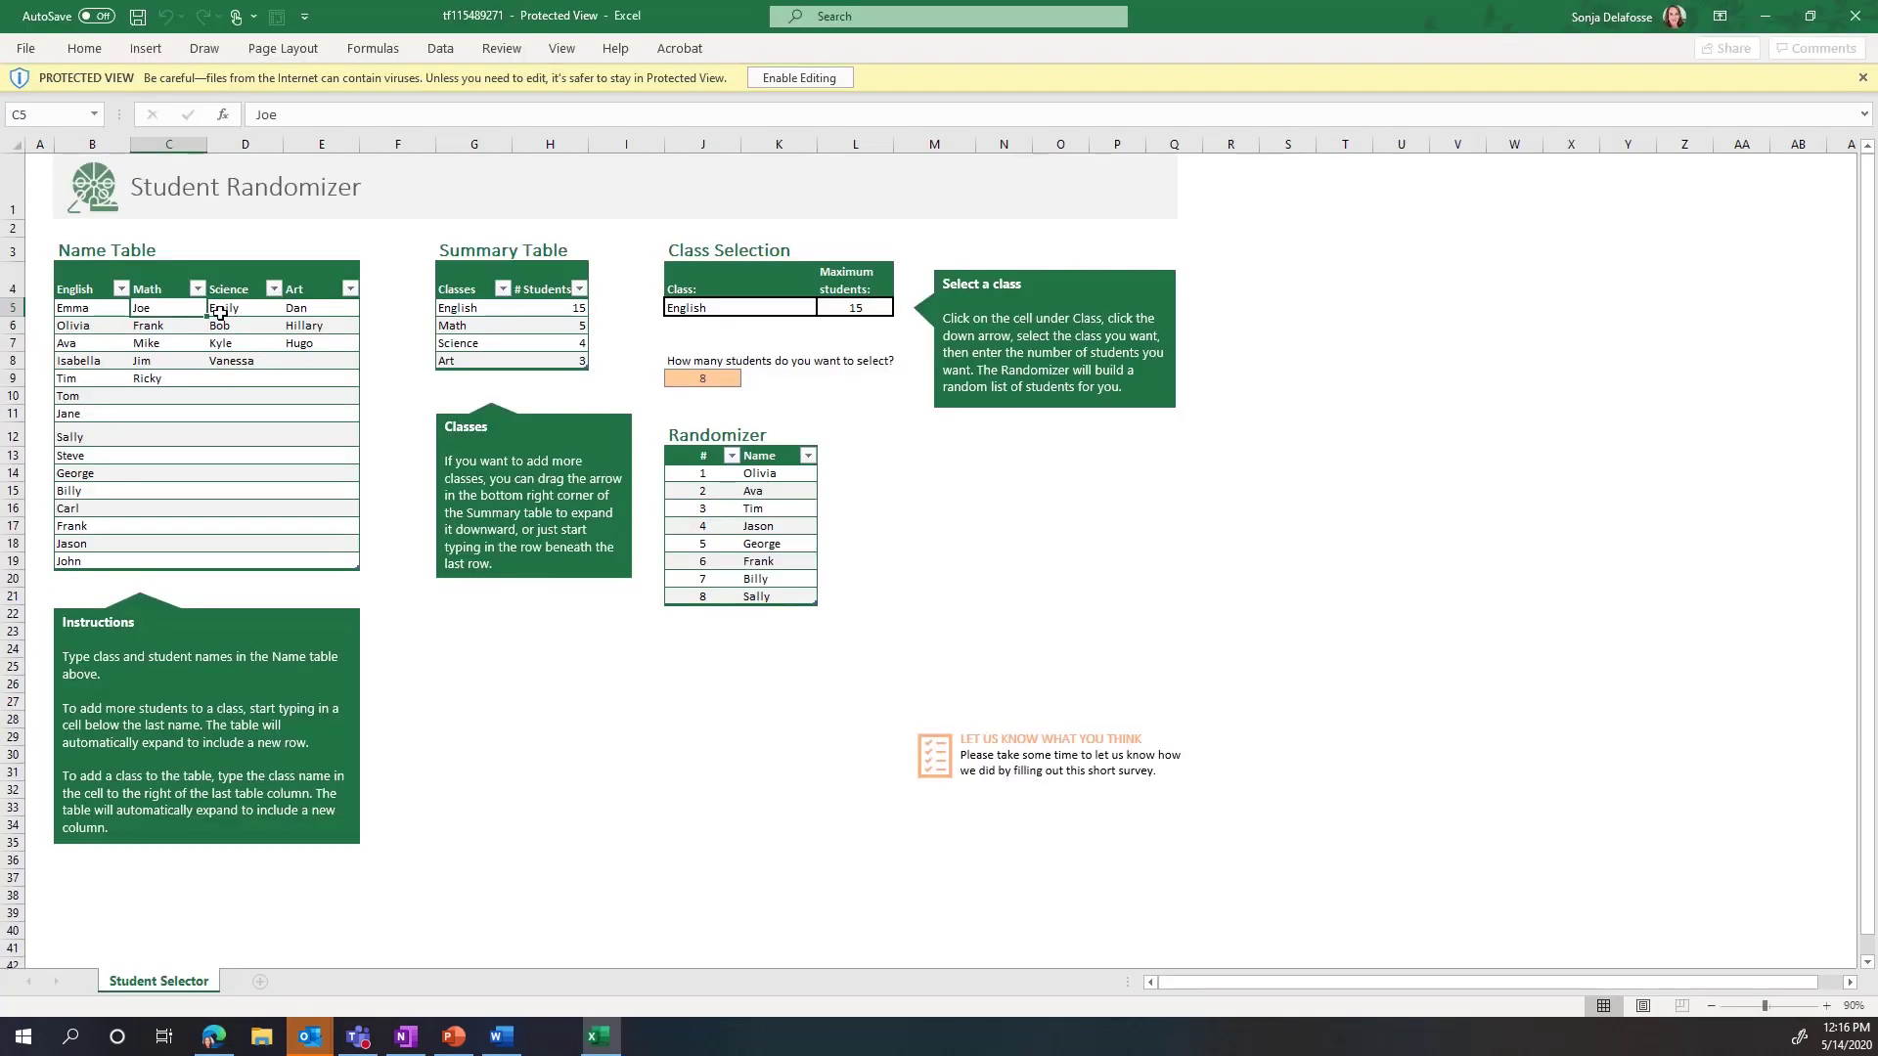
{"action": "left_click", "coordinate": [21, 37]}
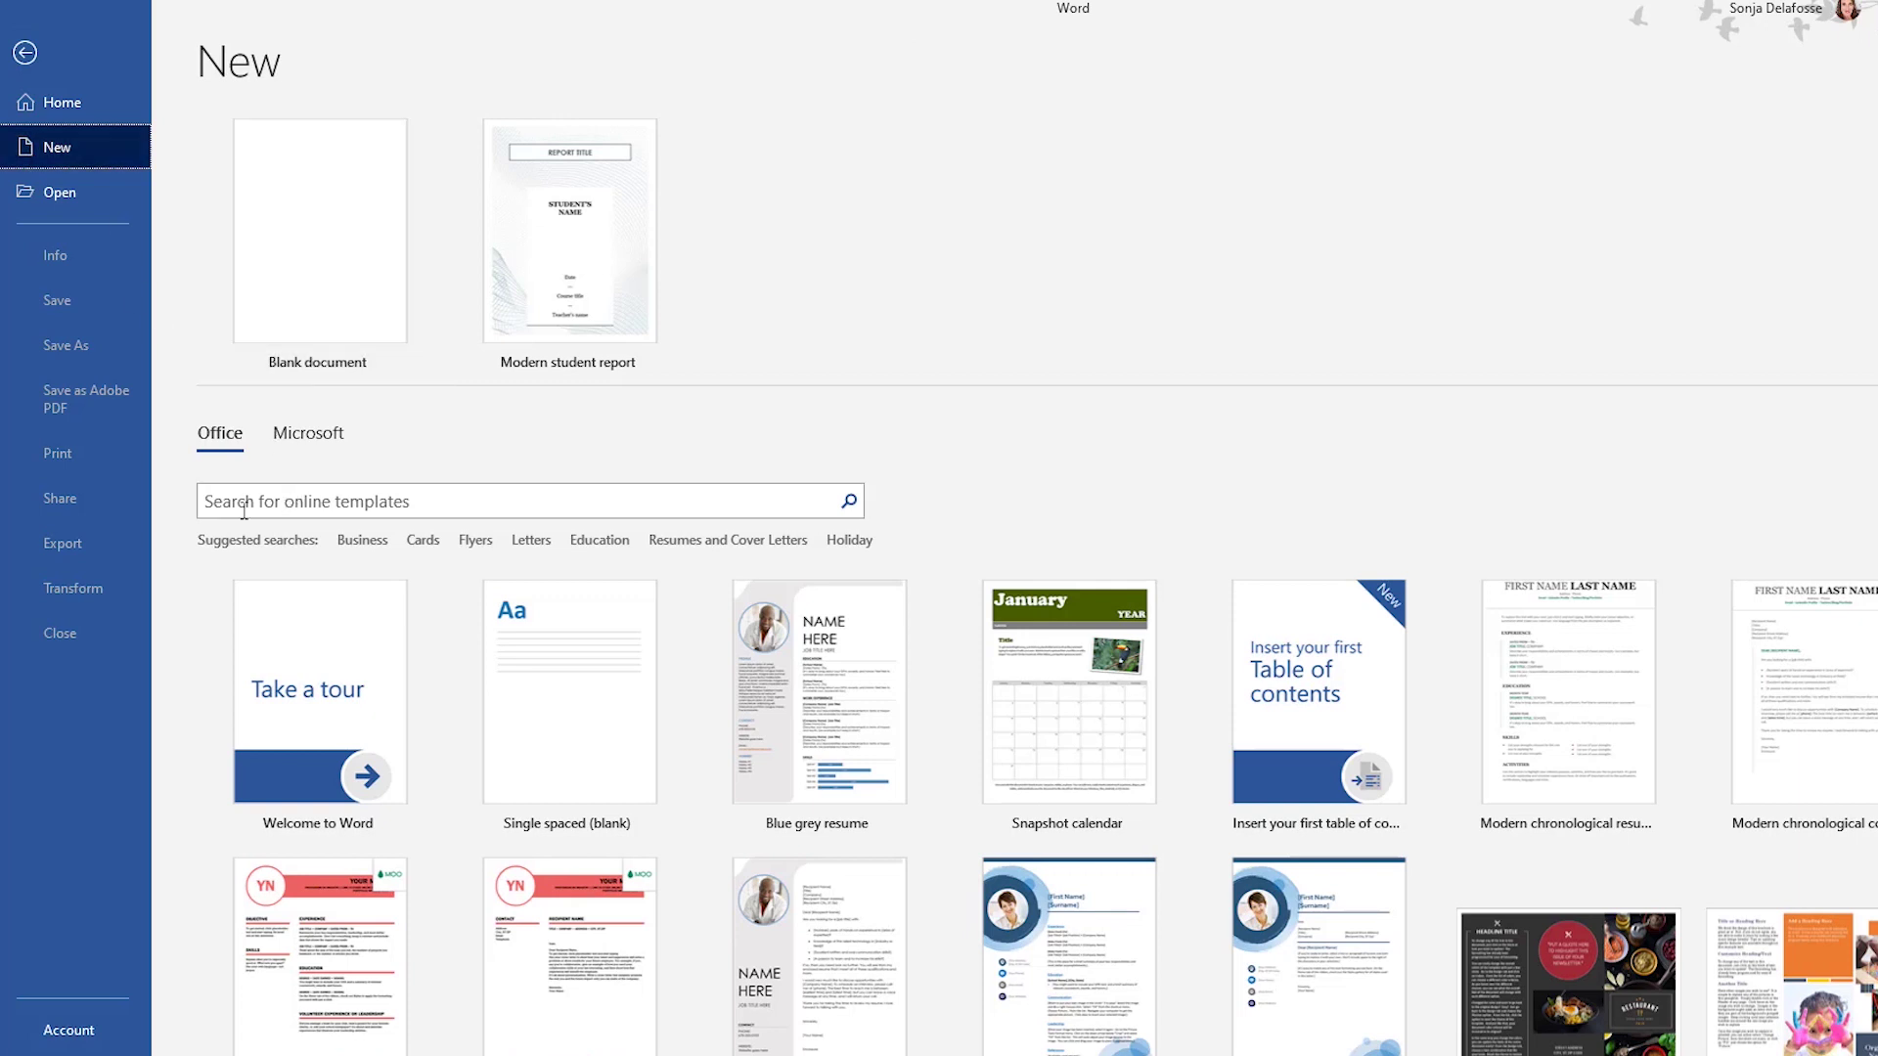
Search Word's online templates for 'lesson plan'
{"action": "left_click", "coordinate": [316, 498]}
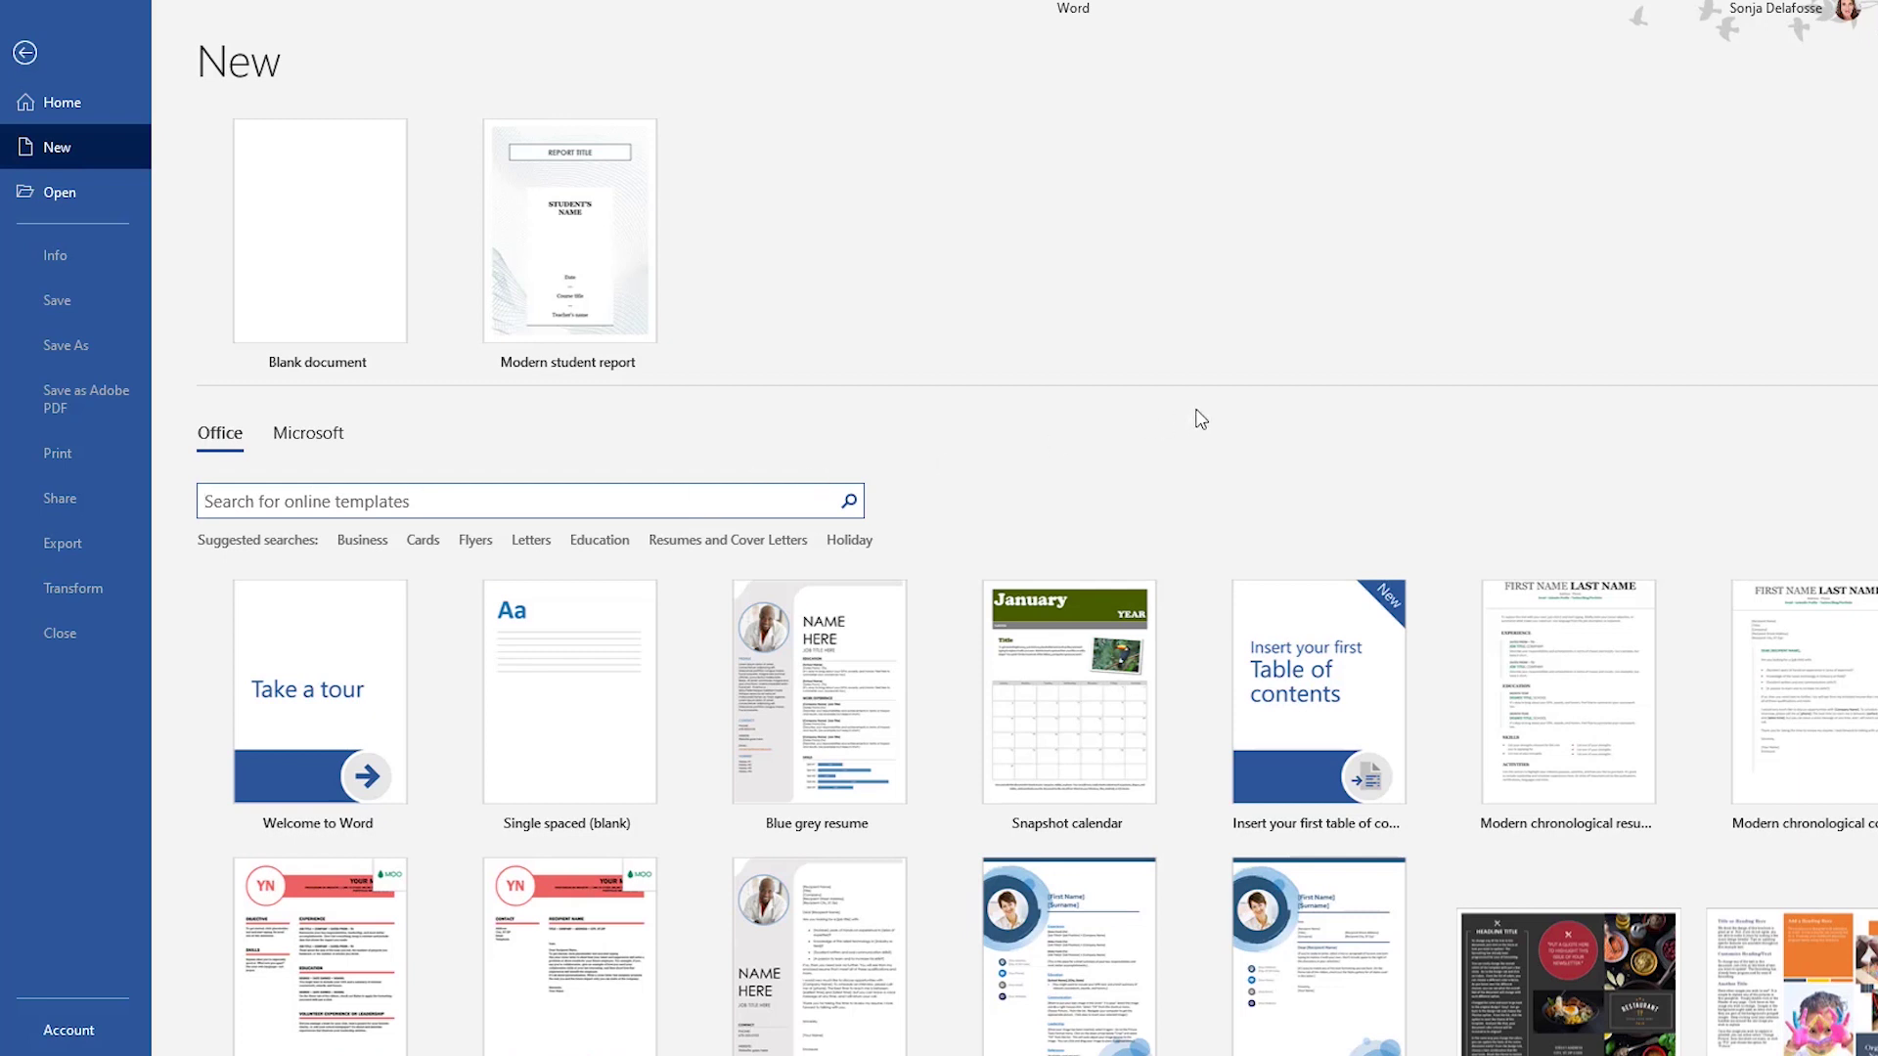
{"action": "type", "text": "lesson plan"}
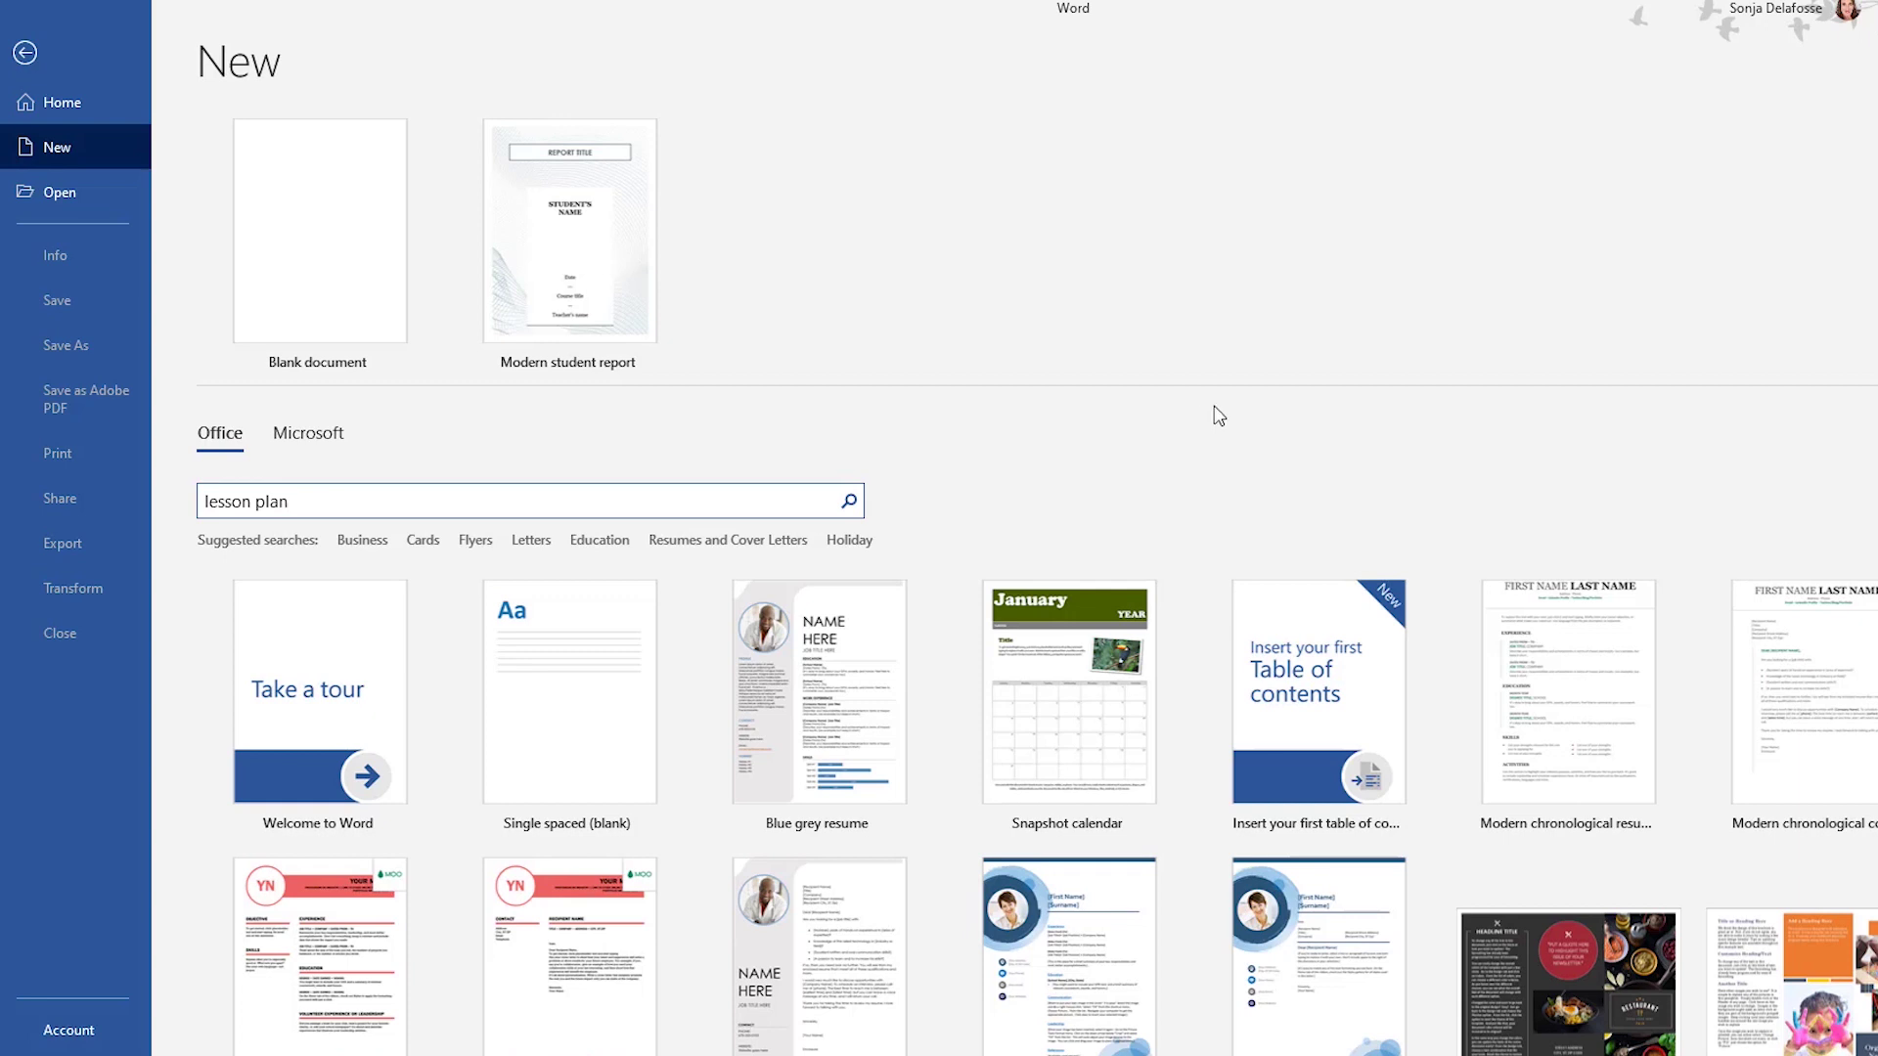
{"action": "left_click", "coordinate": [847, 503]}
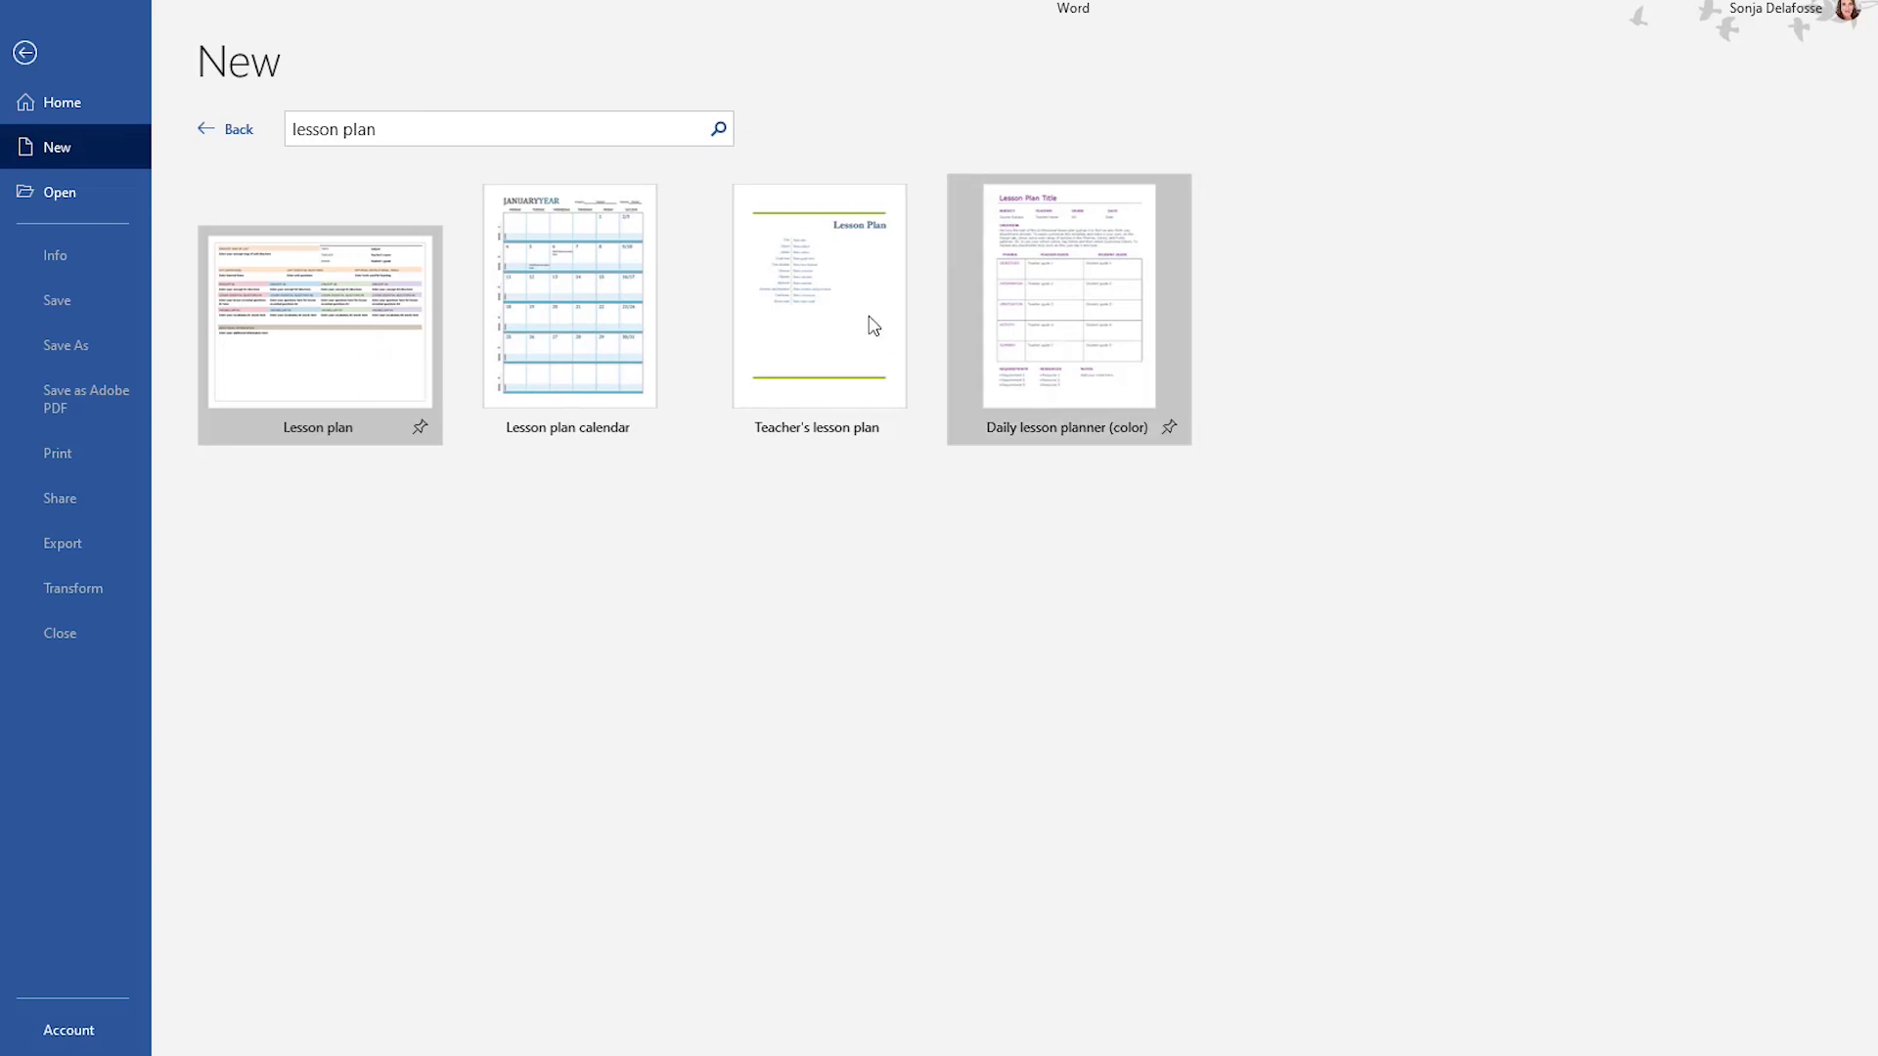
Preview the Lesson plan result and create a new document from it
{"action": "left_click", "coordinate": [362, 336]}
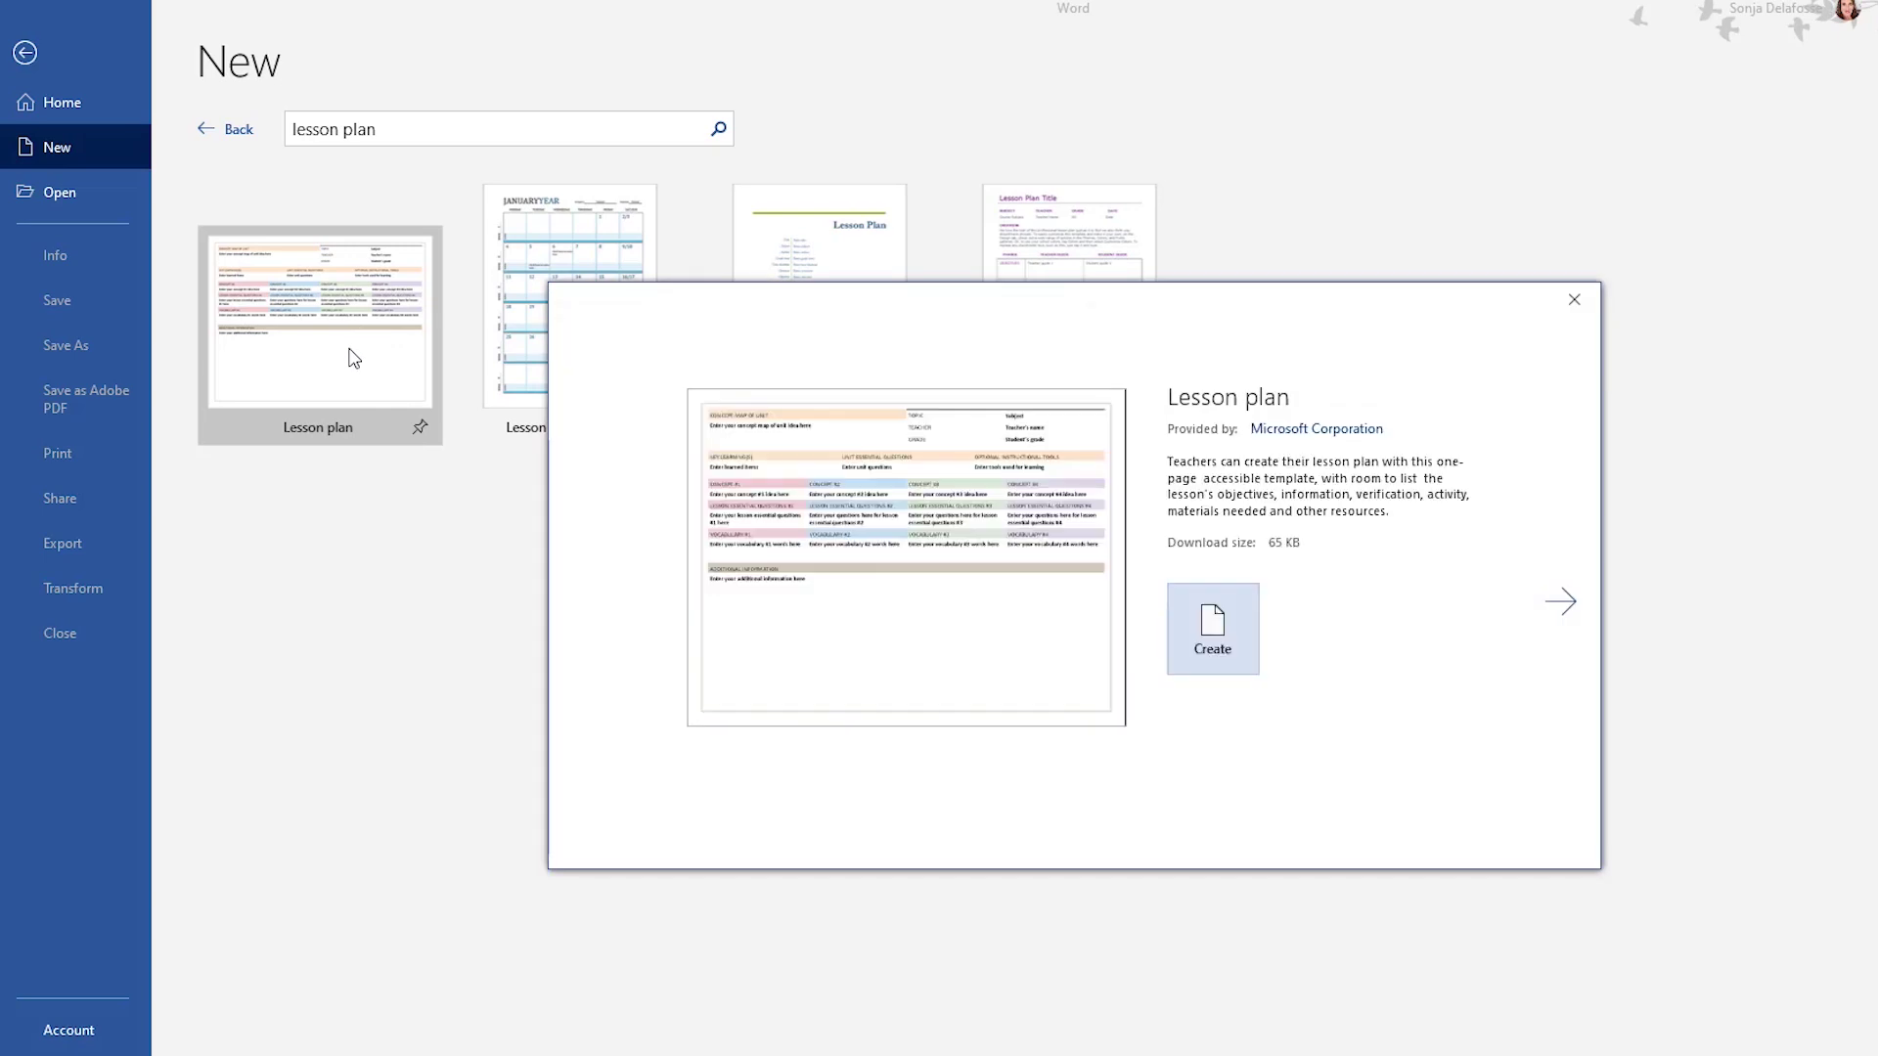
{"action": "left_click", "coordinate": [1209, 638]}
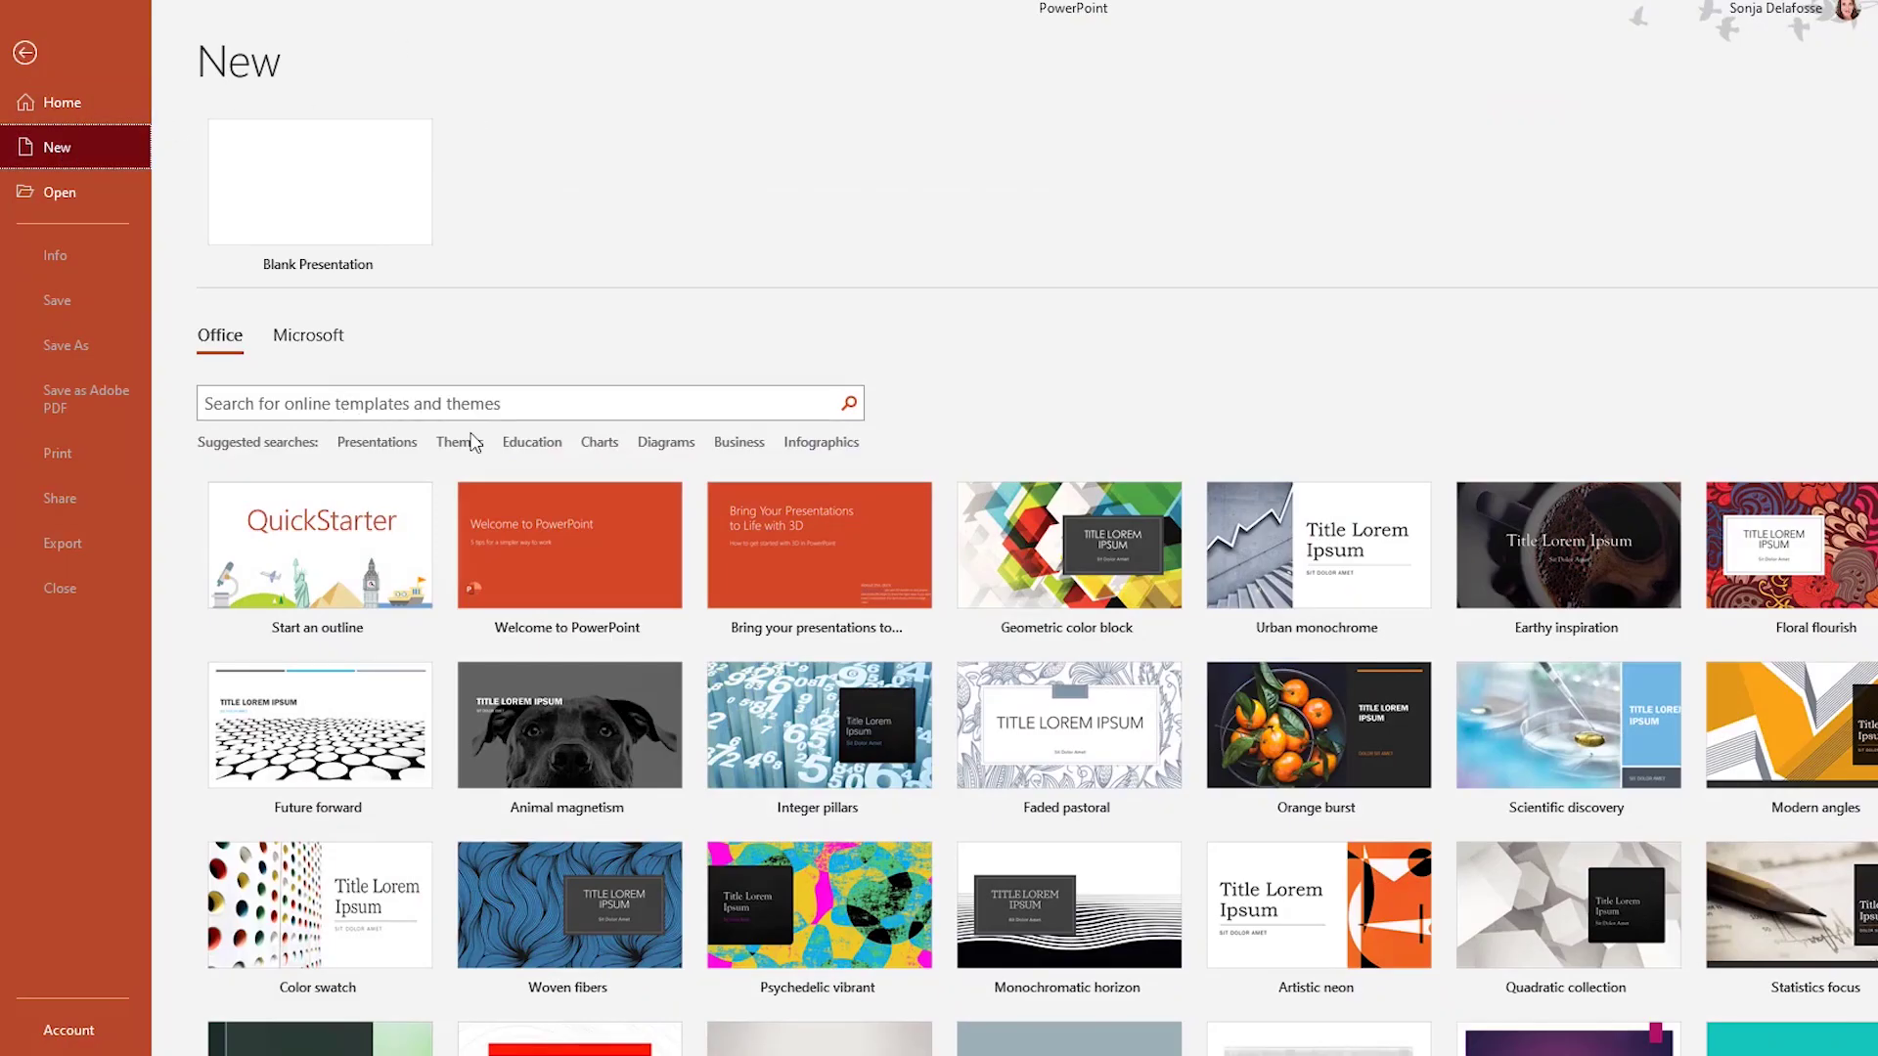
Use the Education suggested search to list templates like Lab safety and Virtual field trip
{"action": "left_click", "coordinate": [532, 443]}
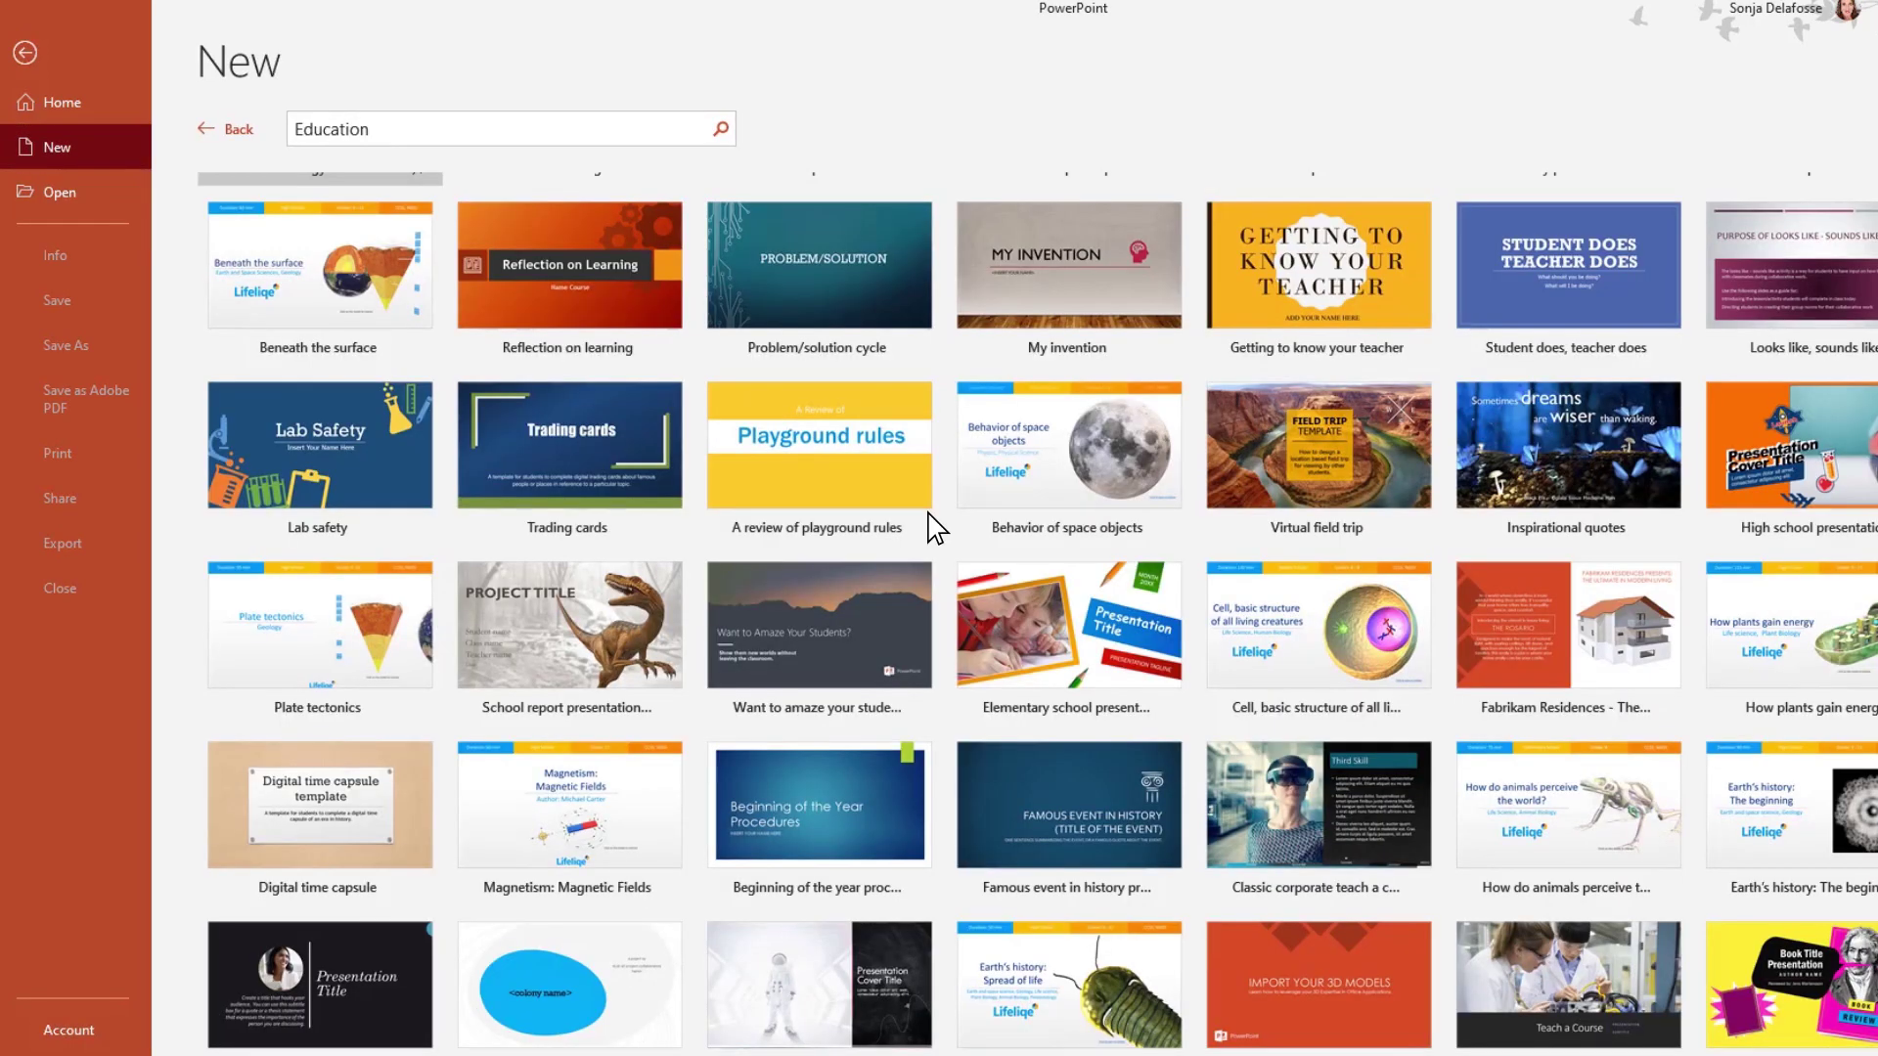